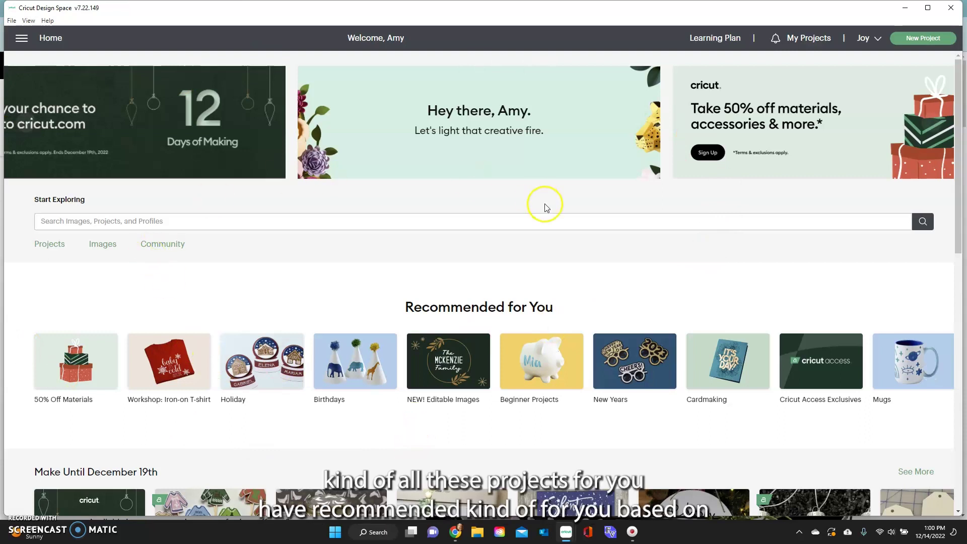
Look through the home page's recommended, seasonal, featured and community projects, and return to the start of the page.
scroll(546, 208, "down", 2)
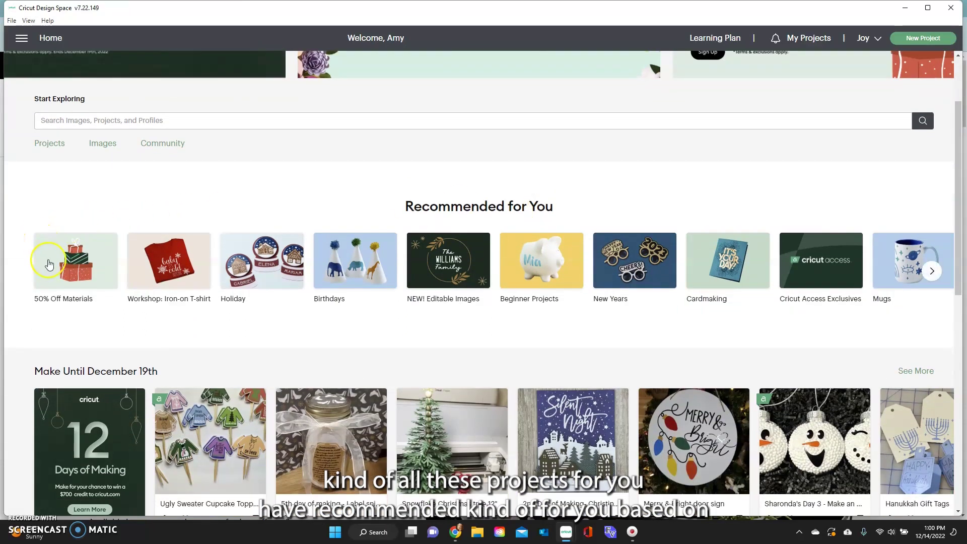
scroll(444, 270, "down", 2)
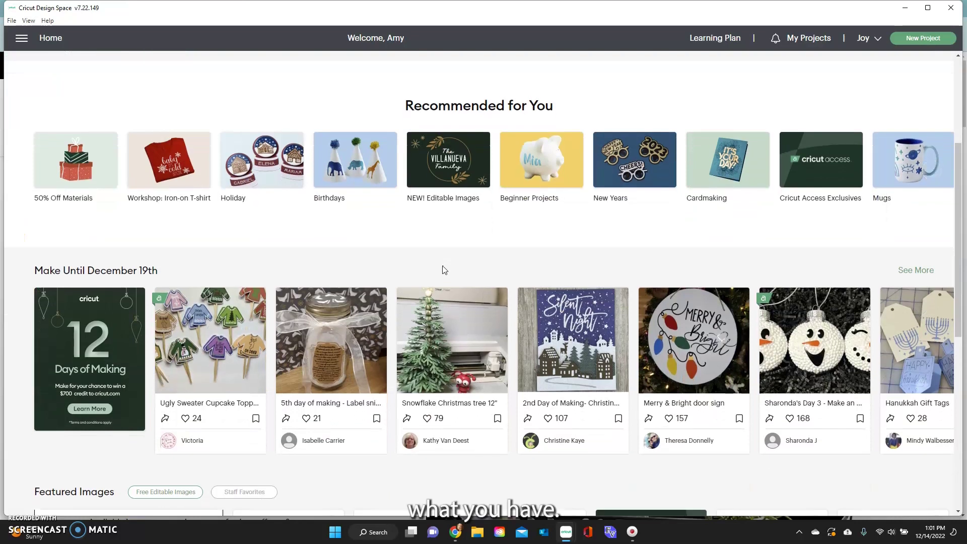
scroll(443, 271, "down", 1)
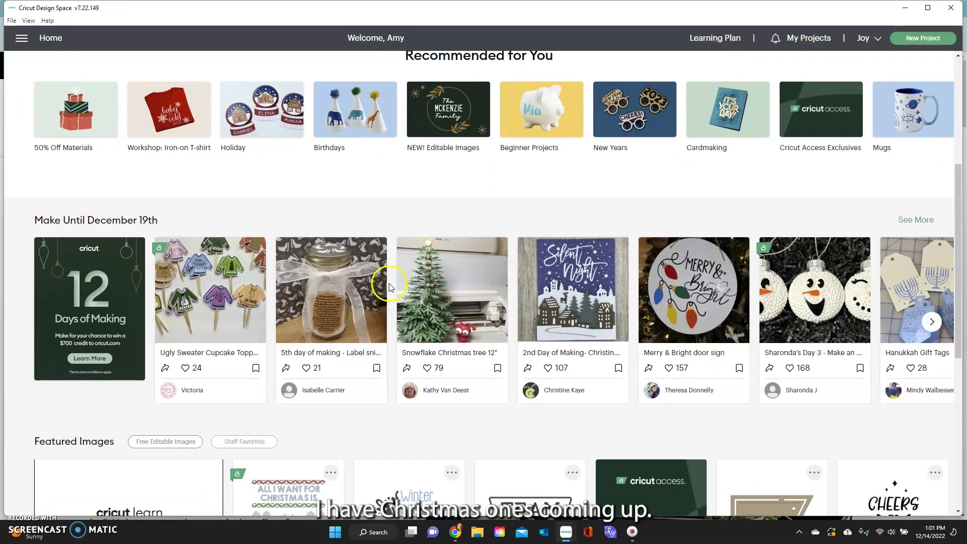
scroll(650, 323, "down", 4)
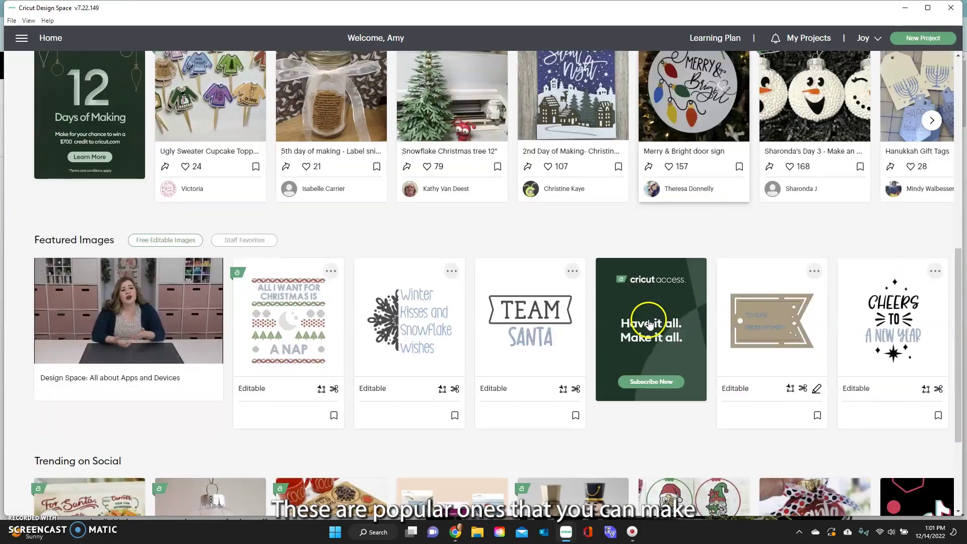
scroll(166, 359, "down", 4)
scroll(166, 359, "down", 3)
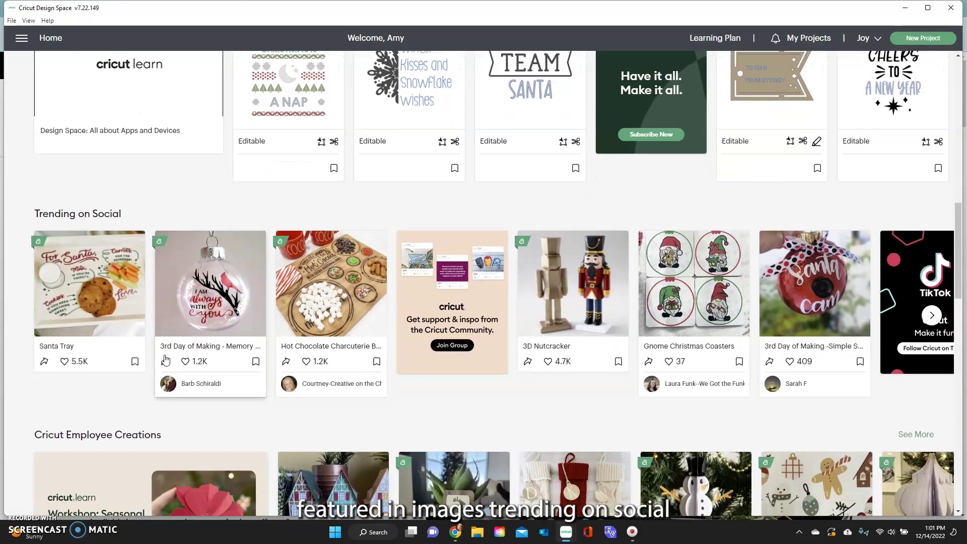
scroll(573, 276, "down", 6)
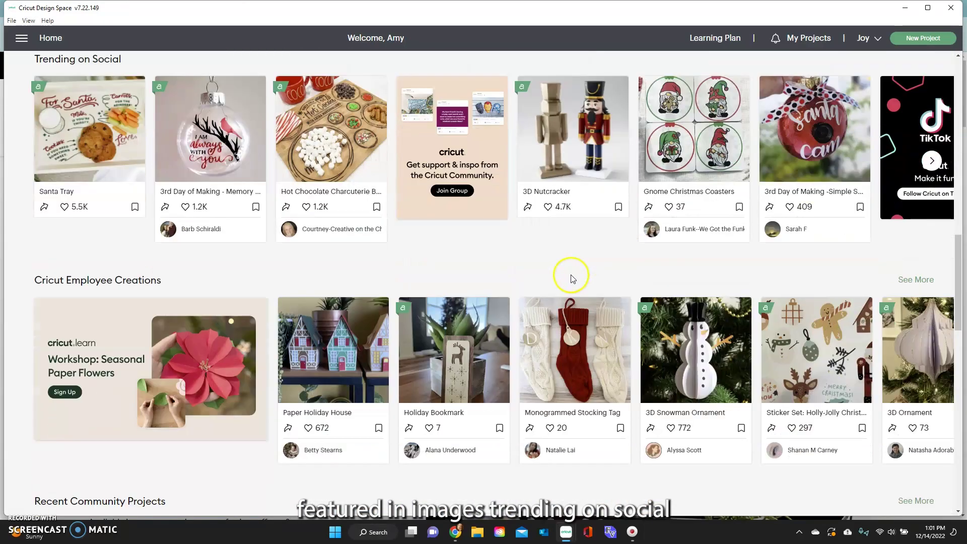
scroll(60, 291, "up", 2)
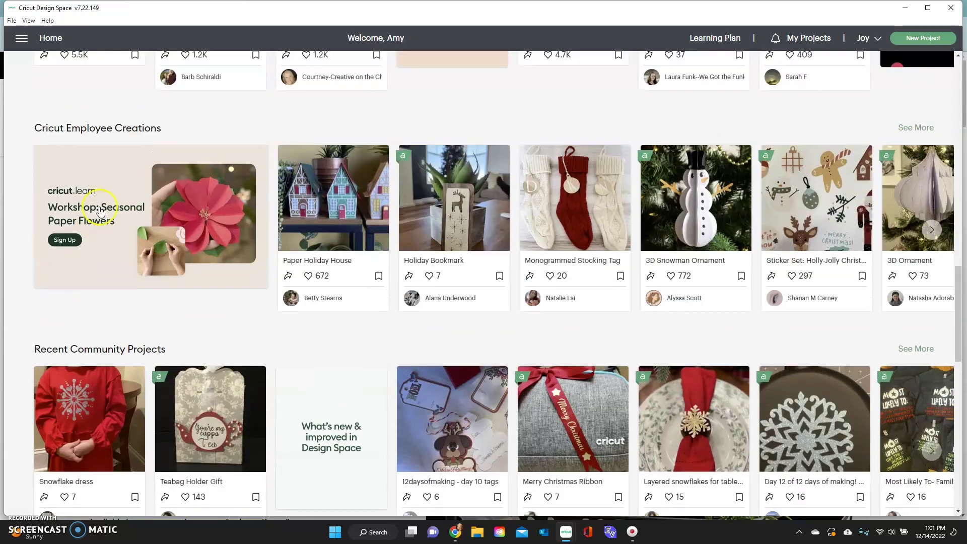
scroll(288, 304, "down", 4)
scroll(288, 305, "down", 6)
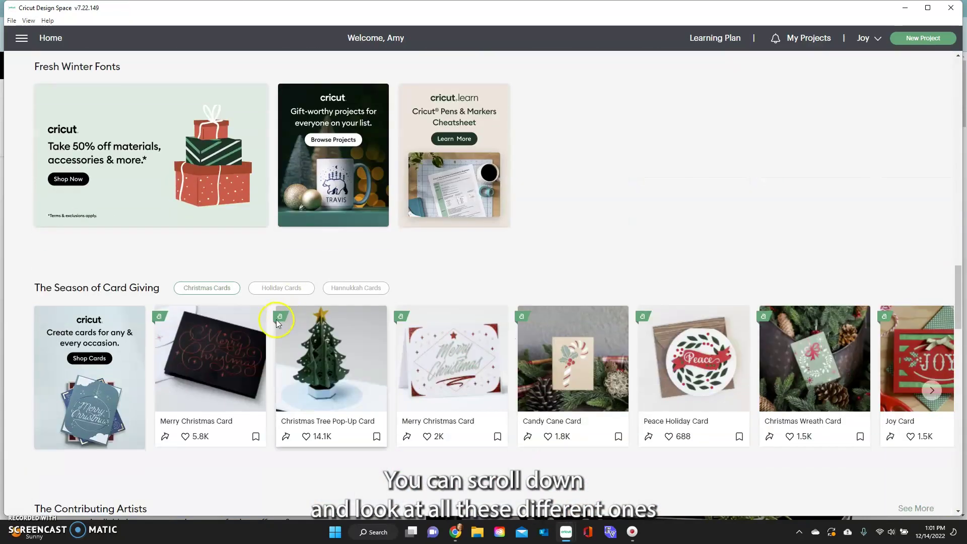
scroll(702, 377, "down", 3)
scroll(701, 376, "down", 8)
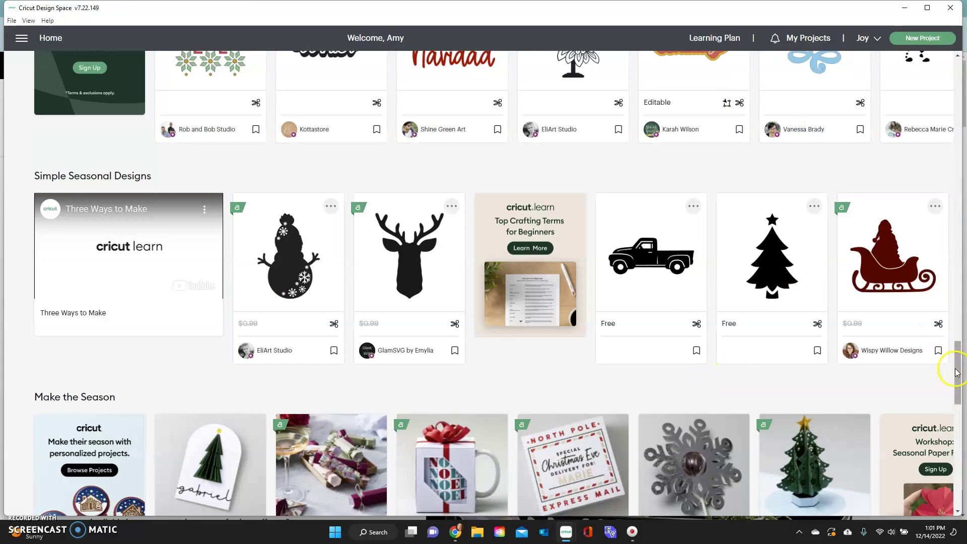
left_click_drag(957, 370, 939, 84)
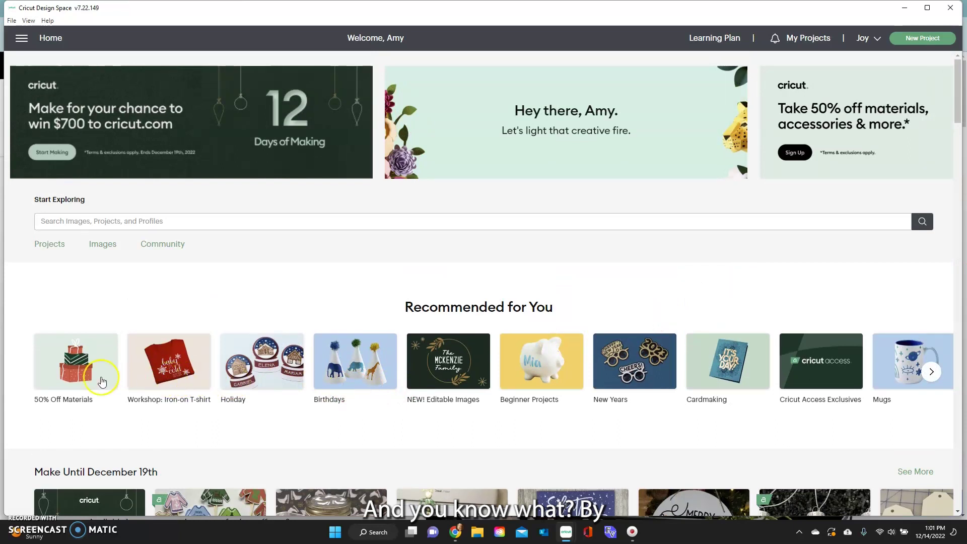
Open the recommended Birthdays category and look through its card, T-shirt and image projects.
left_click(381, 384)
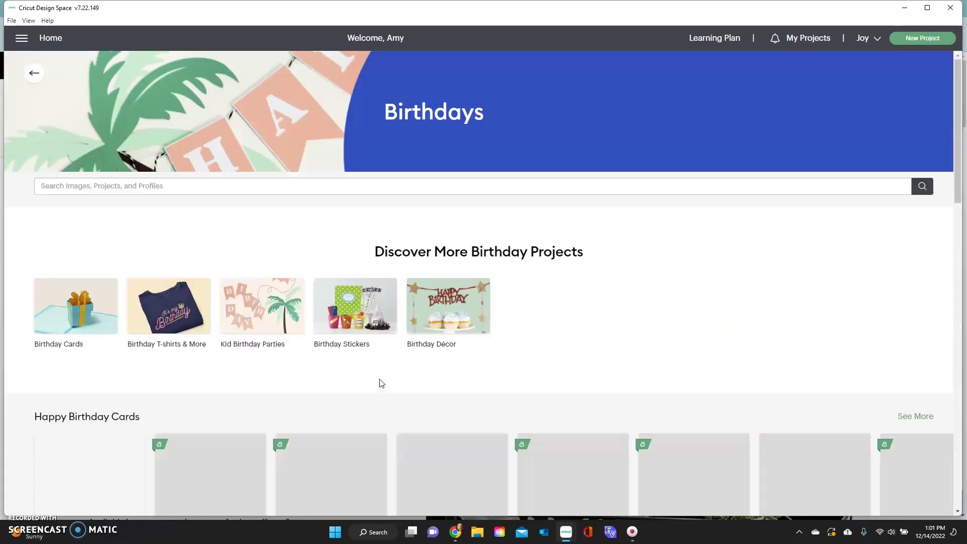
scroll(380, 383, "down", 2)
scroll(380, 384, "down", 6)
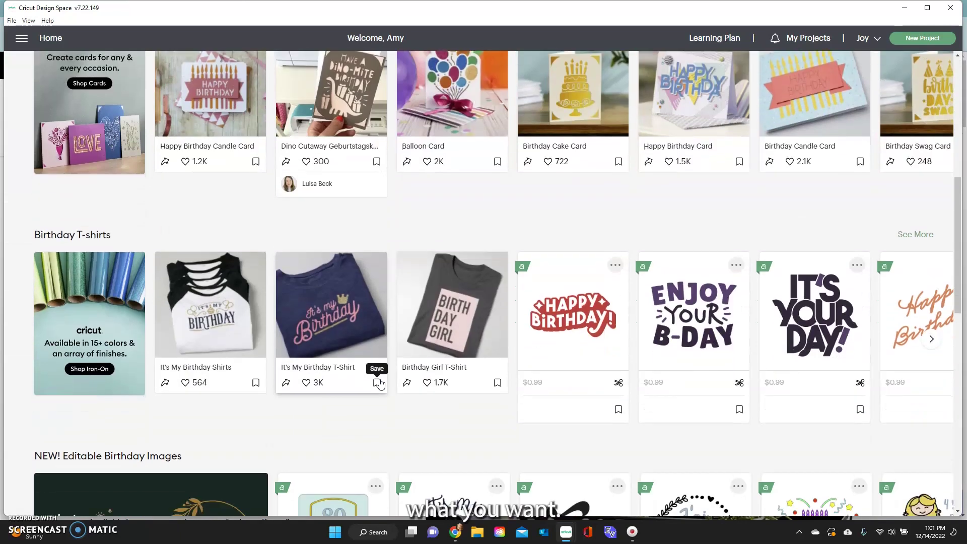
scroll(380, 384, "up", 8)
scroll(380, 384, "up", 1)
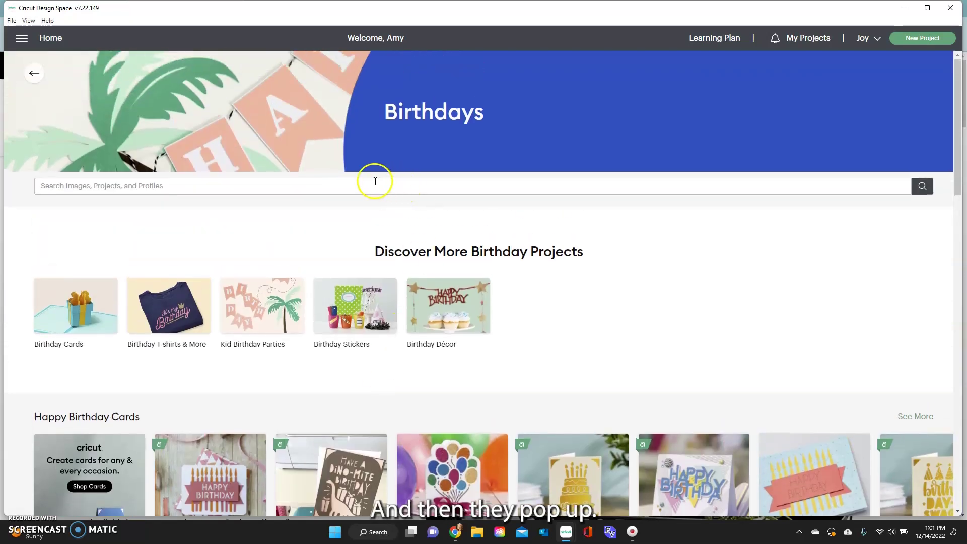
Open My Projects from the home page, view its list of project categories, and go to the canvas.
left_click(825, 44)
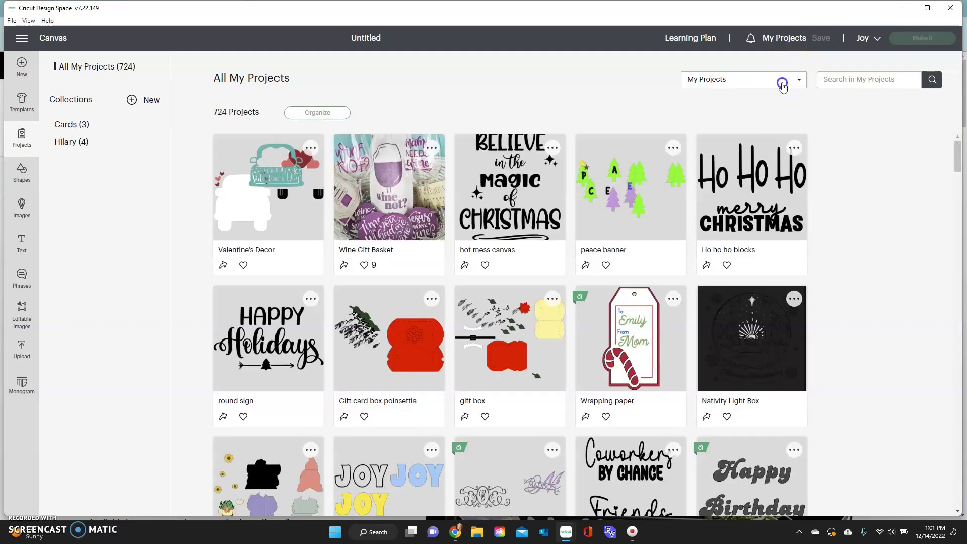
left_click(782, 84)
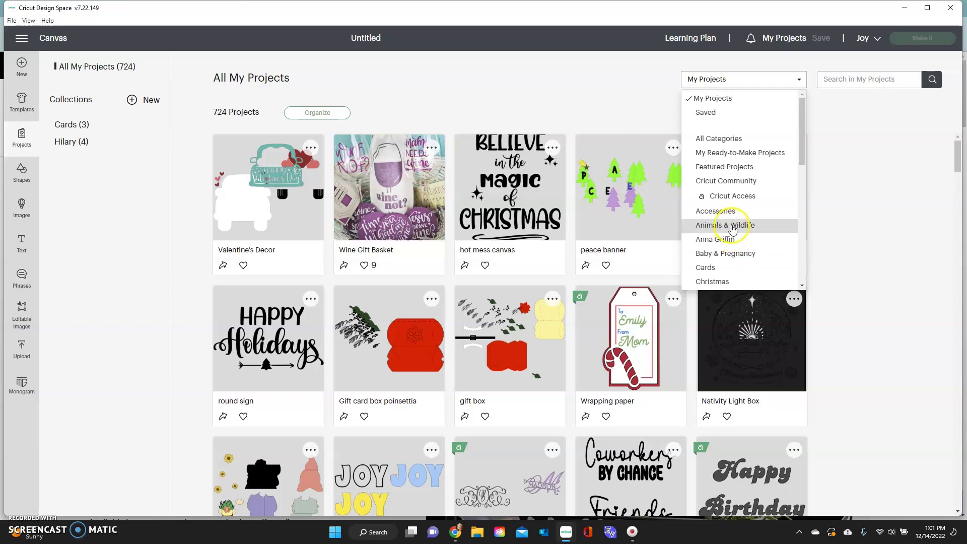
left_click(55, 39)
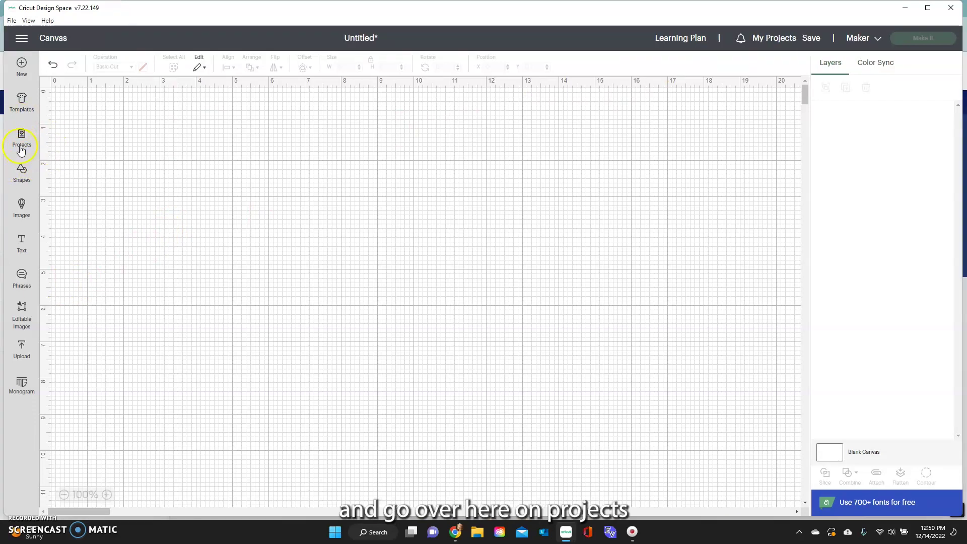
Open My Projects by way of the canvas's project library and switch the project category to Kids.
left_click(21, 148)
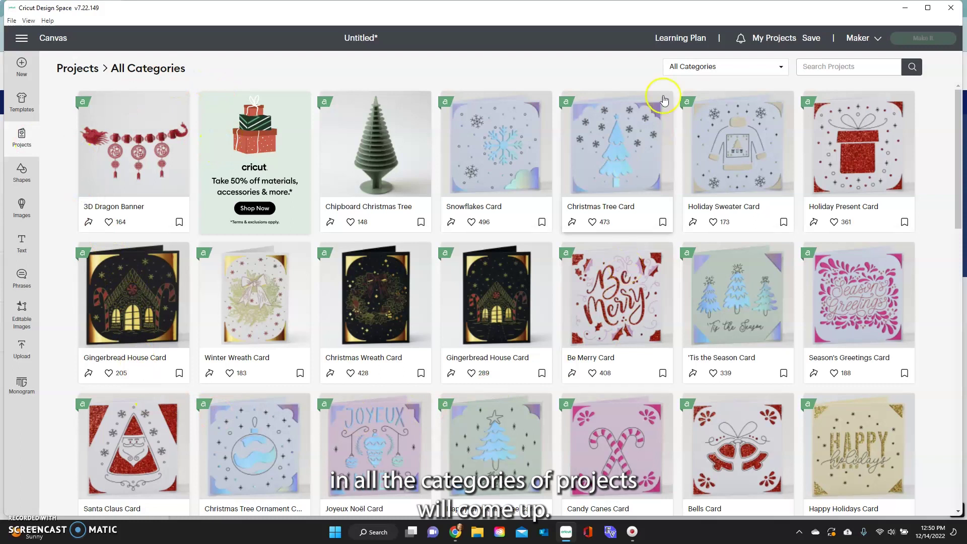
left_click(779, 43)
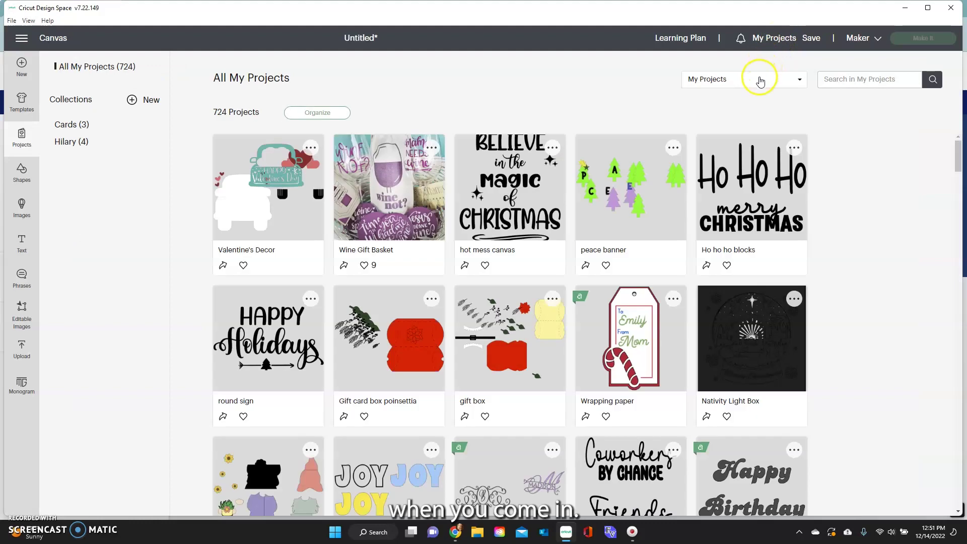
left_click(761, 81)
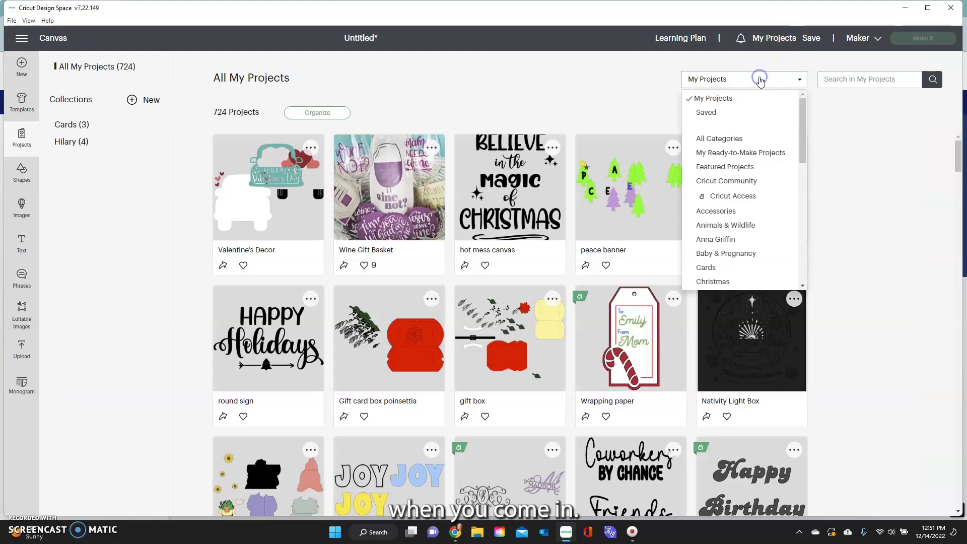
left_click(746, 101)
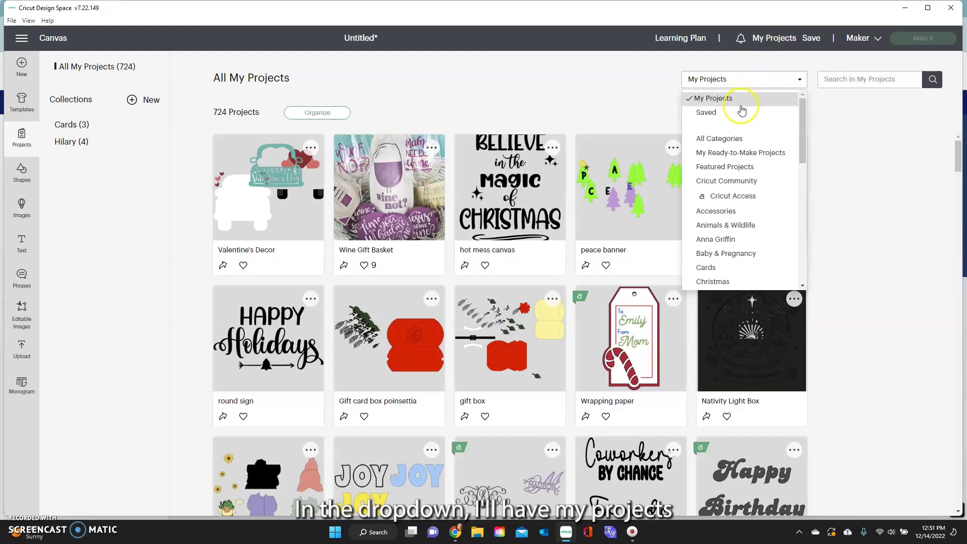
scroll(744, 177, "down", 5)
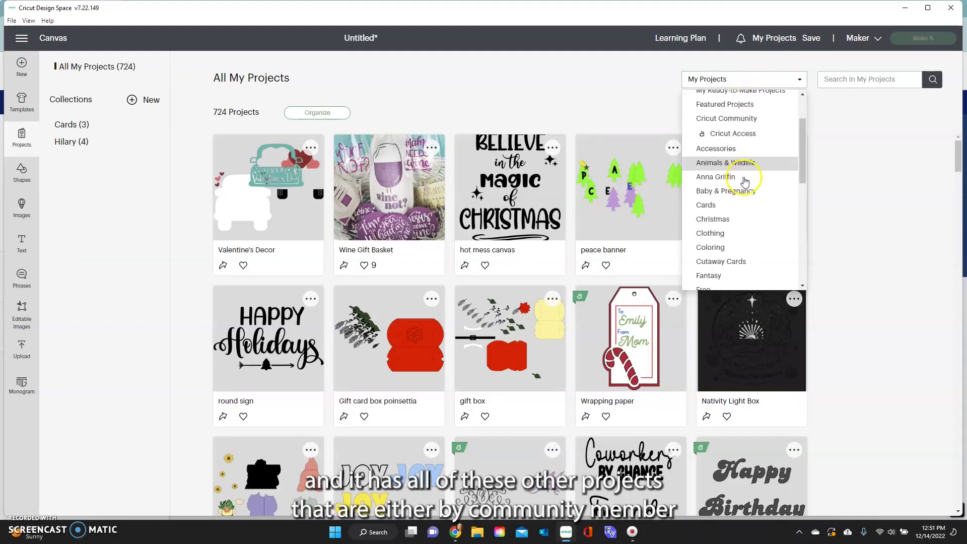
scroll(745, 207, "down", 3)
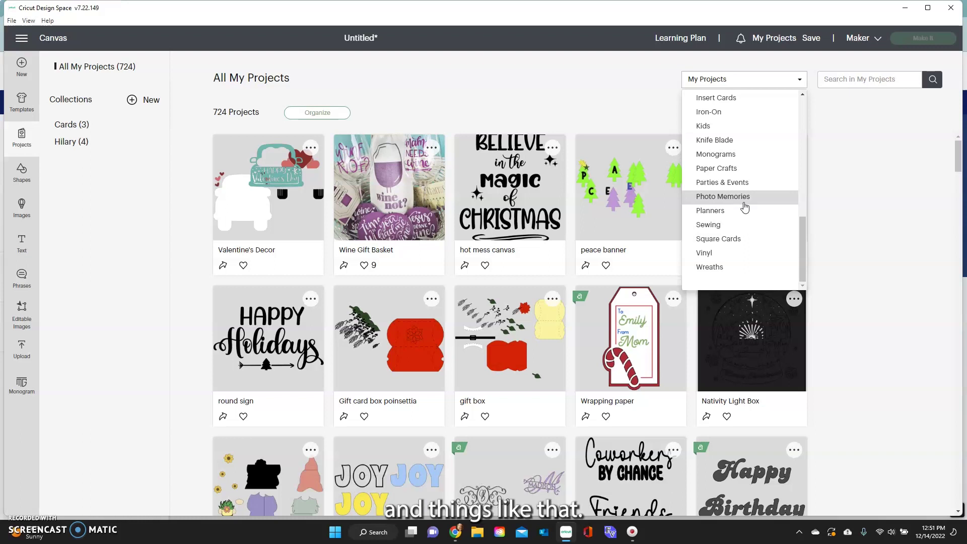
left_click(737, 227)
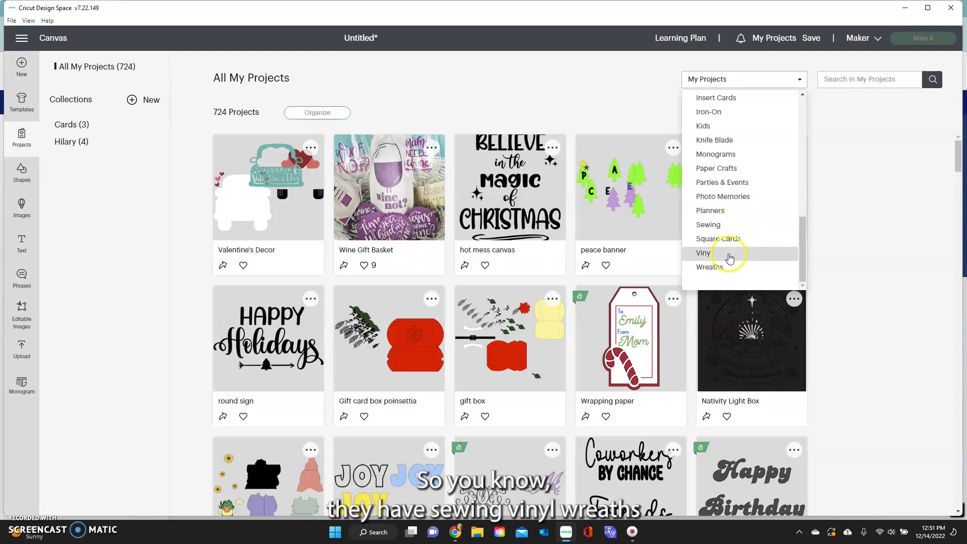
scroll(737, 242, "up", 2)
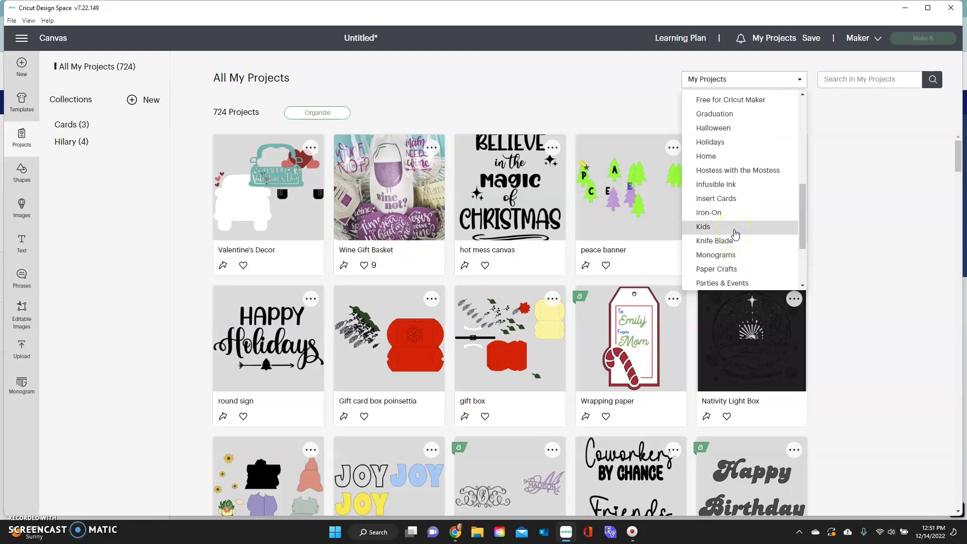
left_click(735, 233)
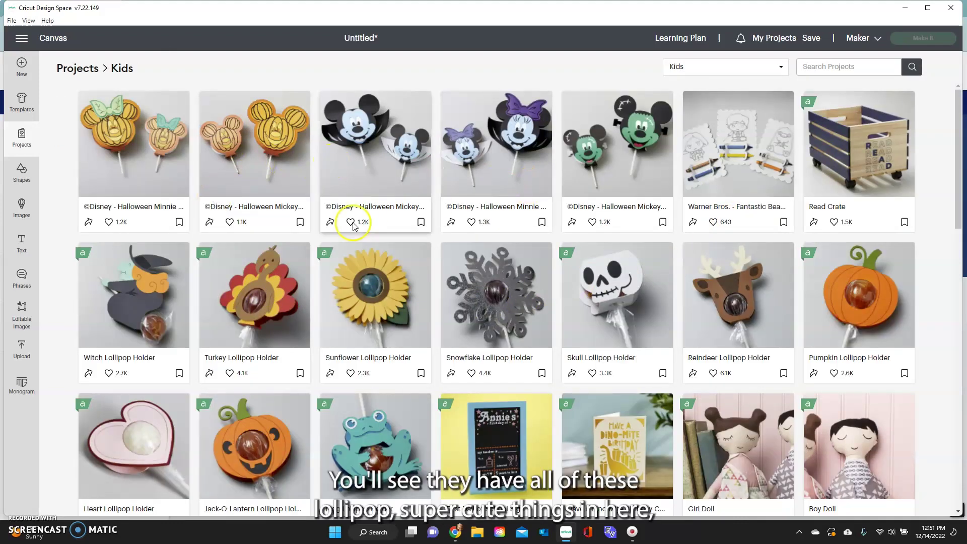
Look through the Kids projects and check which ones are marked as included with Cricut Access.
scroll(370, 328, "down", 1)
scroll(370, 325, "down", 5)
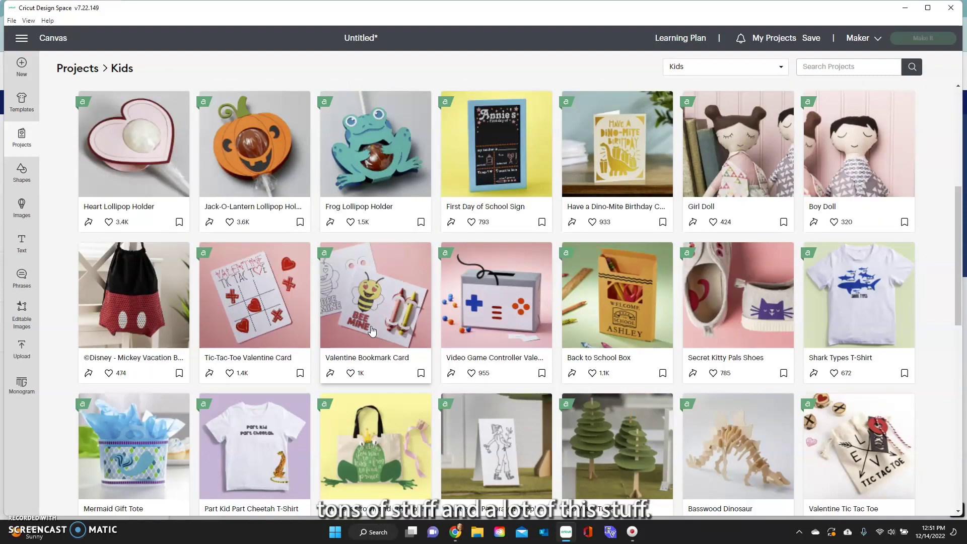
scroll(359, 313, "up", 5)
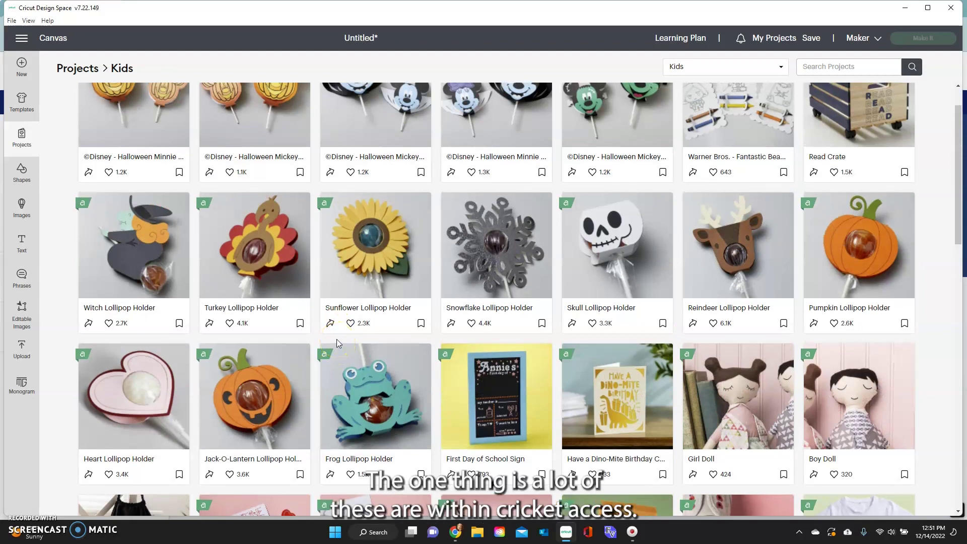
scroll(336, 343, "up", 1)
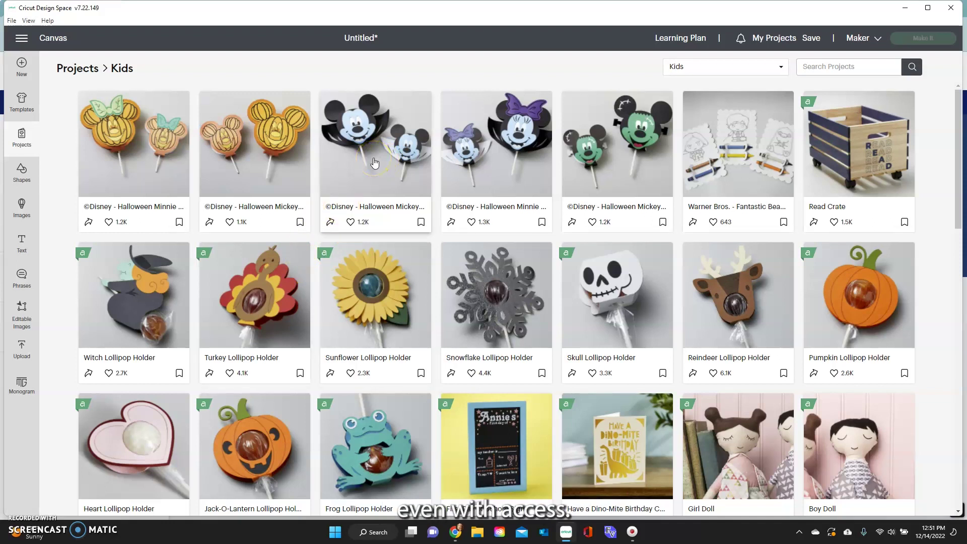
scroll(394, 343, "down", 9)
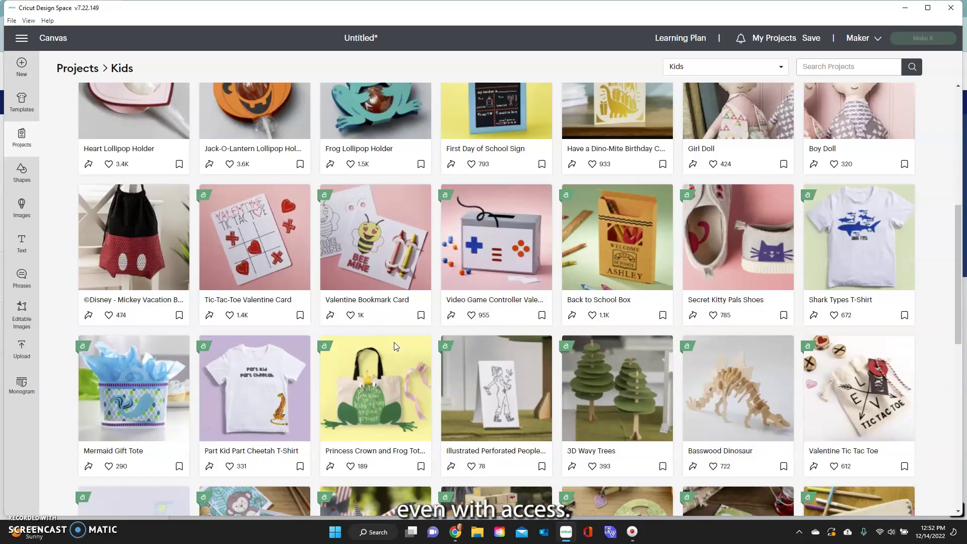
scroll(394, 343, "down", 6)
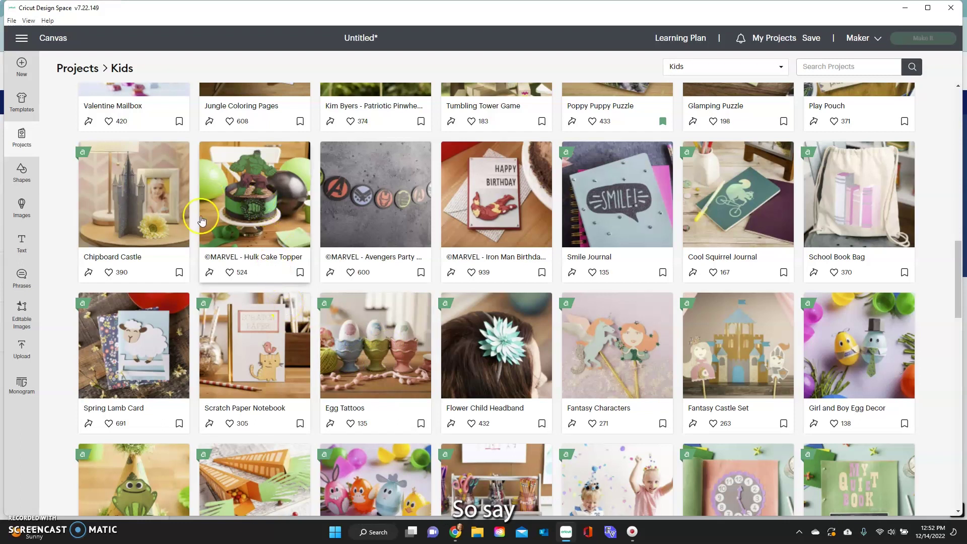
Open the MARVEL Hulk Cake Topper project, review its price and required materials, and return to the Kids projects.
left_click(268, 192)
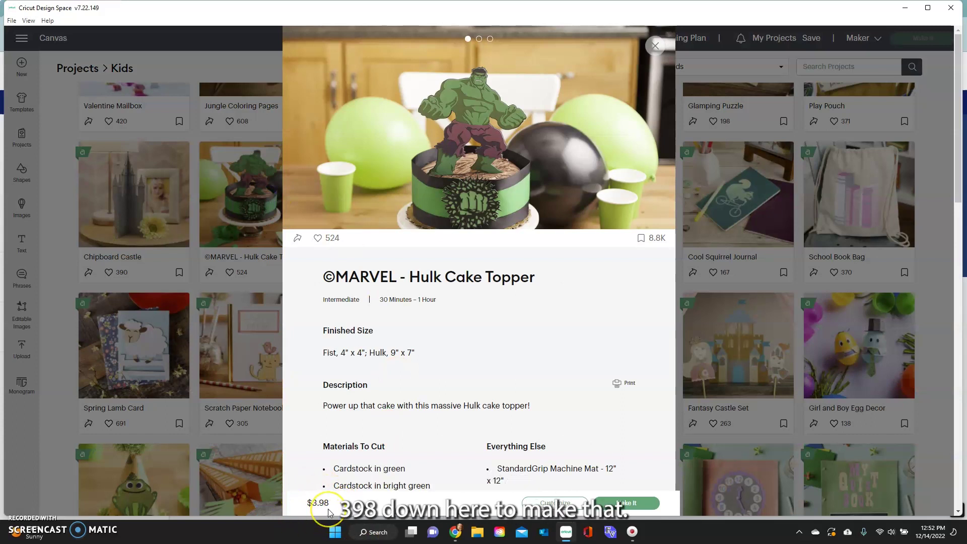
scroll(366, 447, "down", 3)
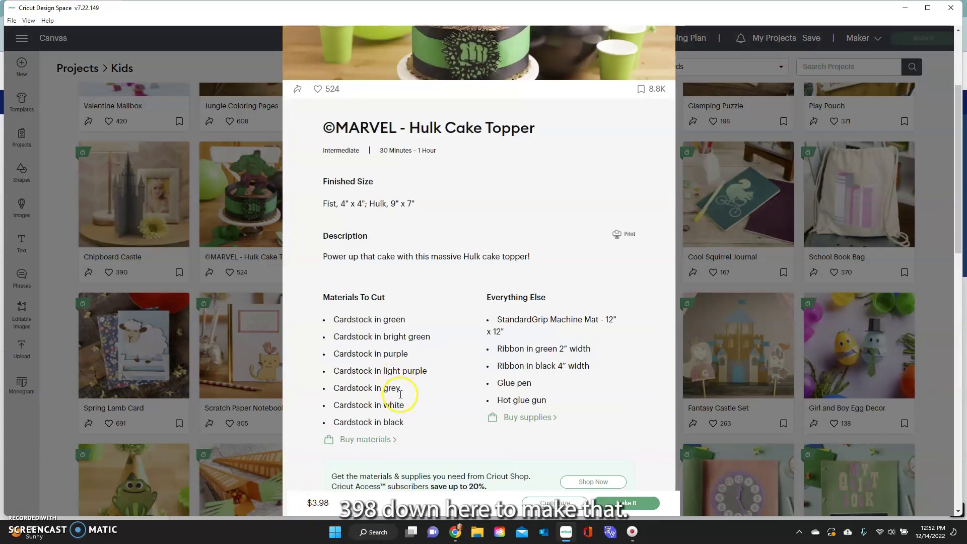
scroll(395, 395, "up", 3)
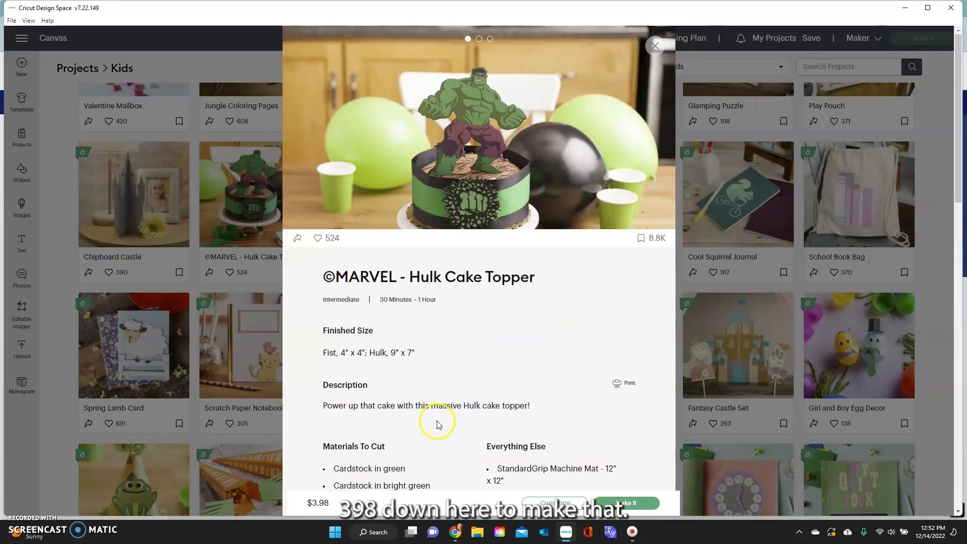
left_click(656, 47)
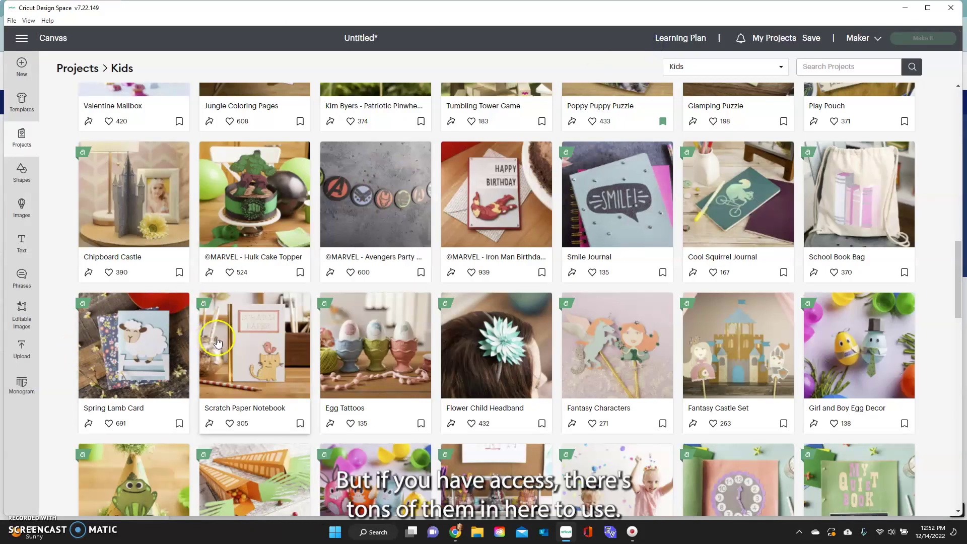
scroll(485, 352, "down", 3)
scroll(620, 217, "up", 3)
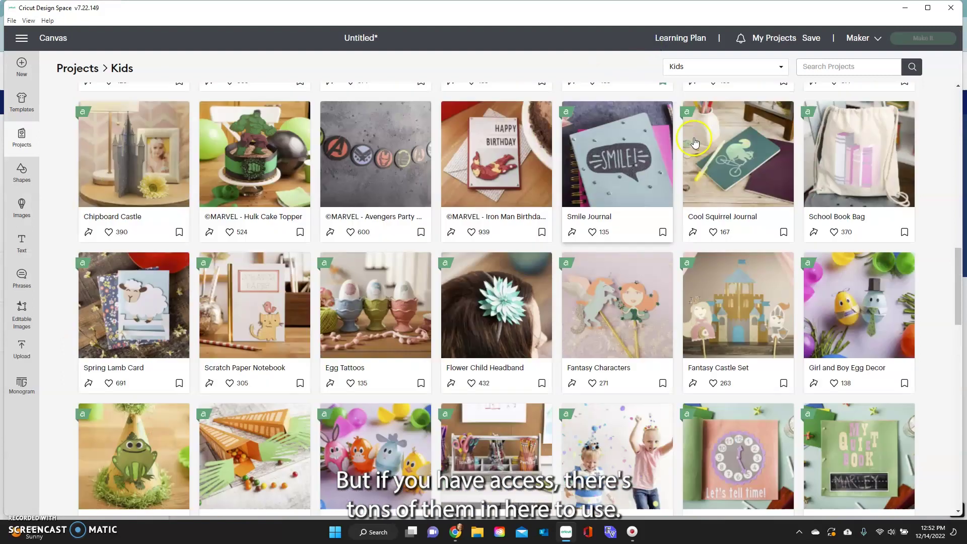
Switch the project category from Kids to Free.
left_click(758, 73)
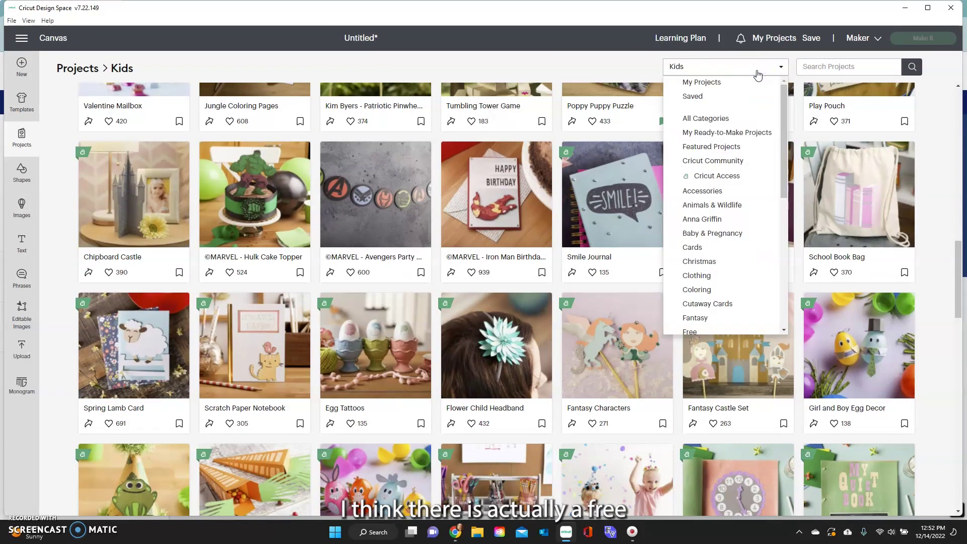
scroll(735, 171, "down", 3)
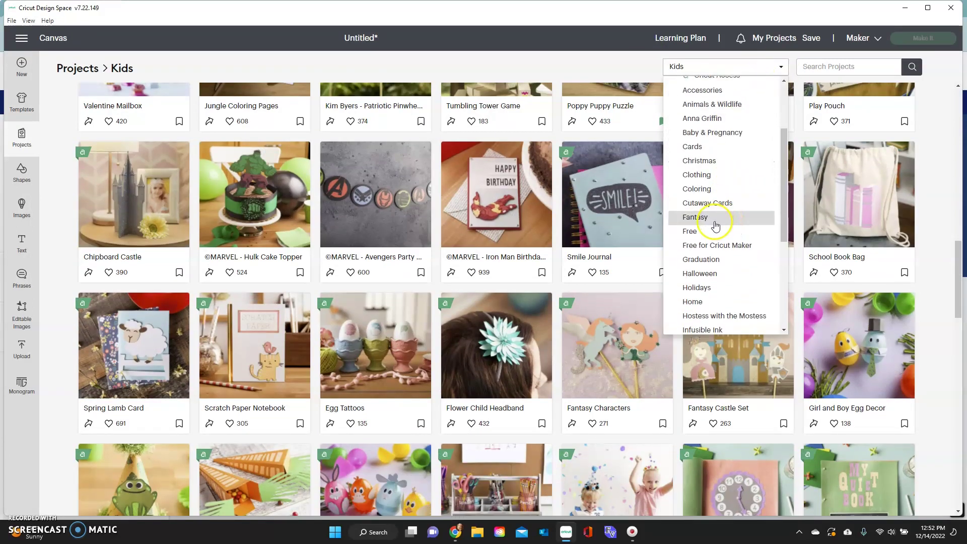
left_click(692, 233)
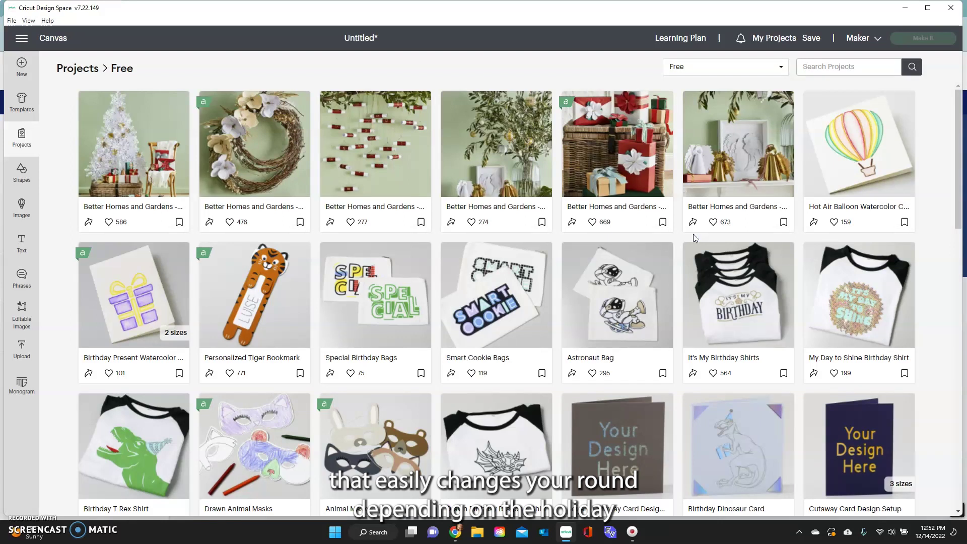
Look through the Free category to see what kinds of ready-made projects it offers.
scroll(424, 319, "down", 8)
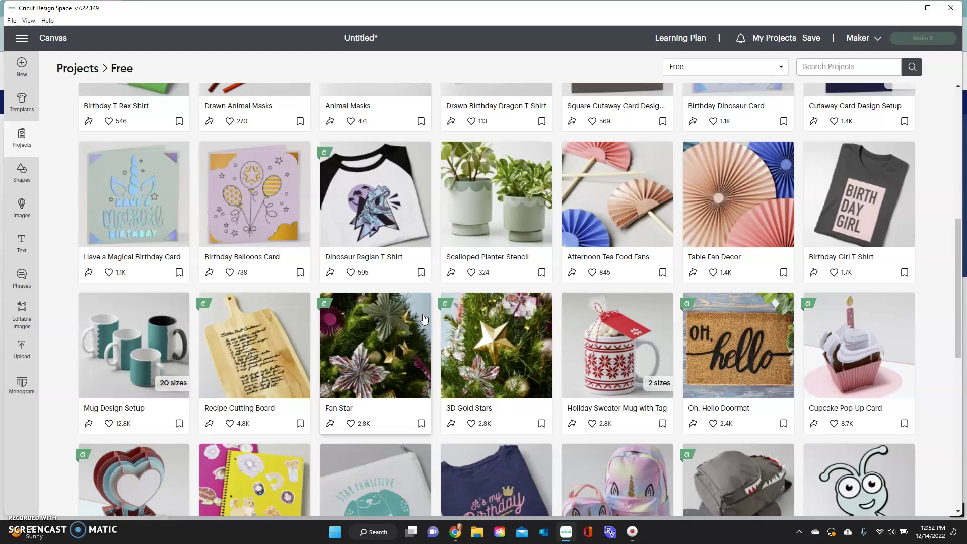
scroll(424, 318, "down", 3)
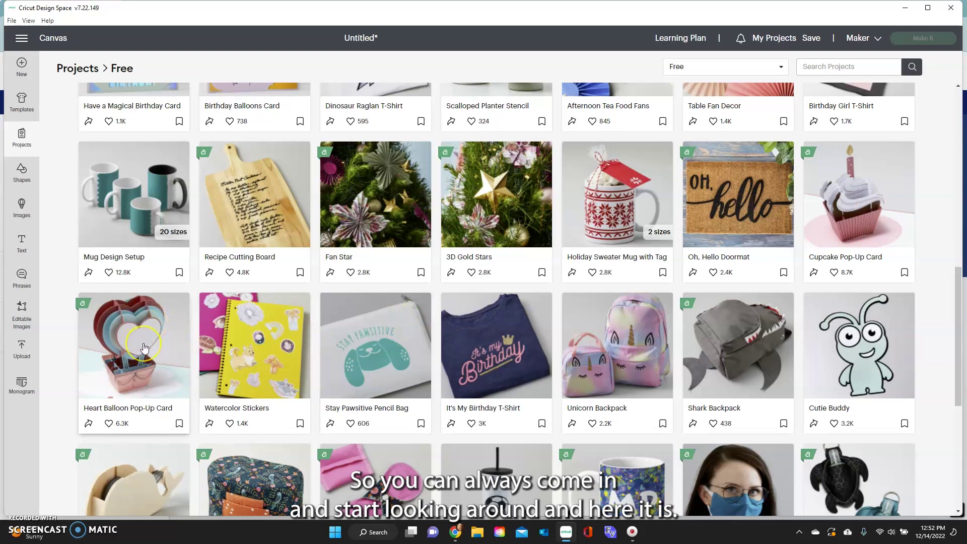
scroll(144, 348, "down", 5)
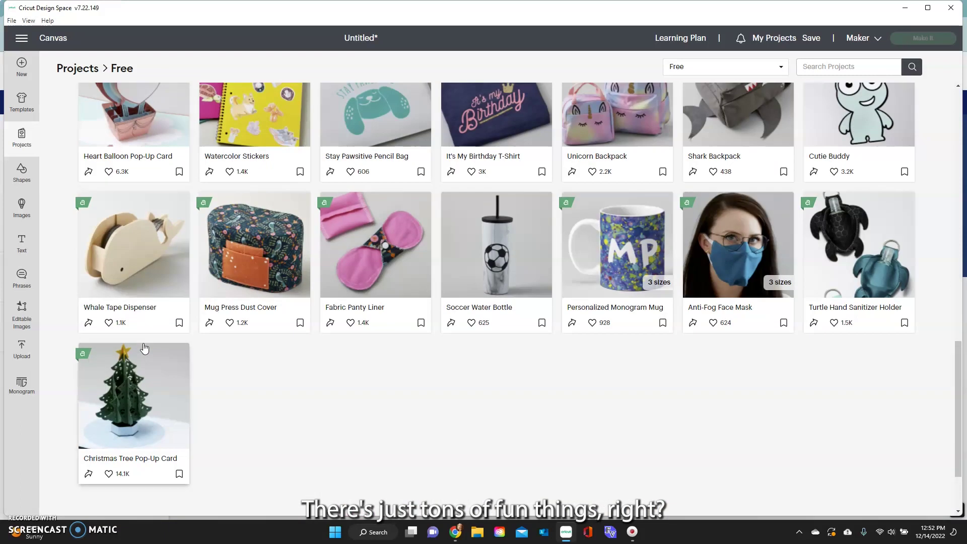
scroll(266, 351, "down", 7)
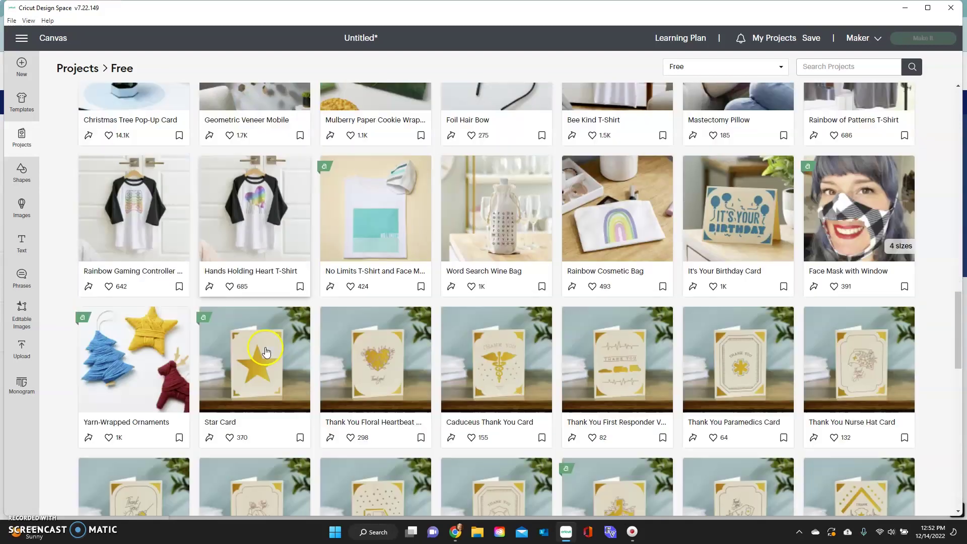
scroll(265, 348, "down", 2)
scroll(265, 348, "up", 11)
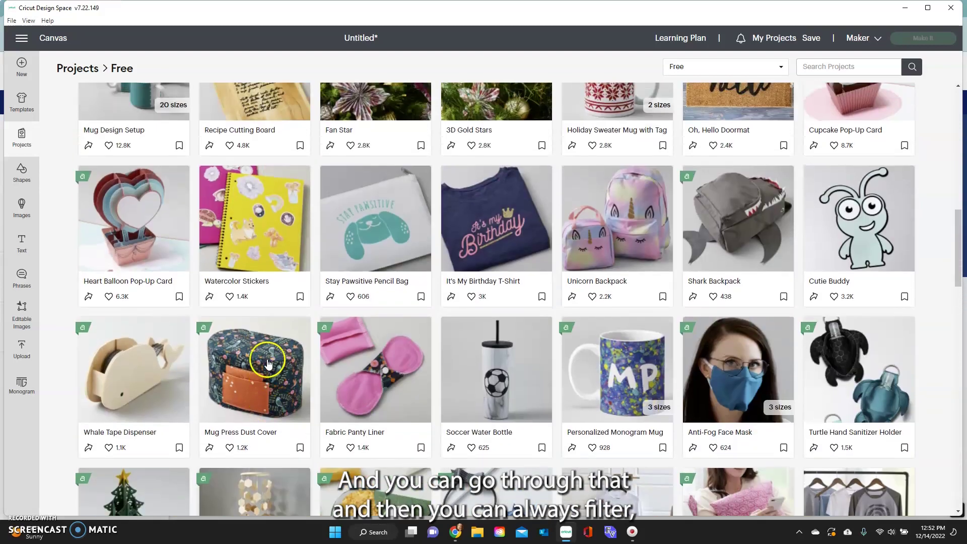
scroll(267, 364, "up", 2)
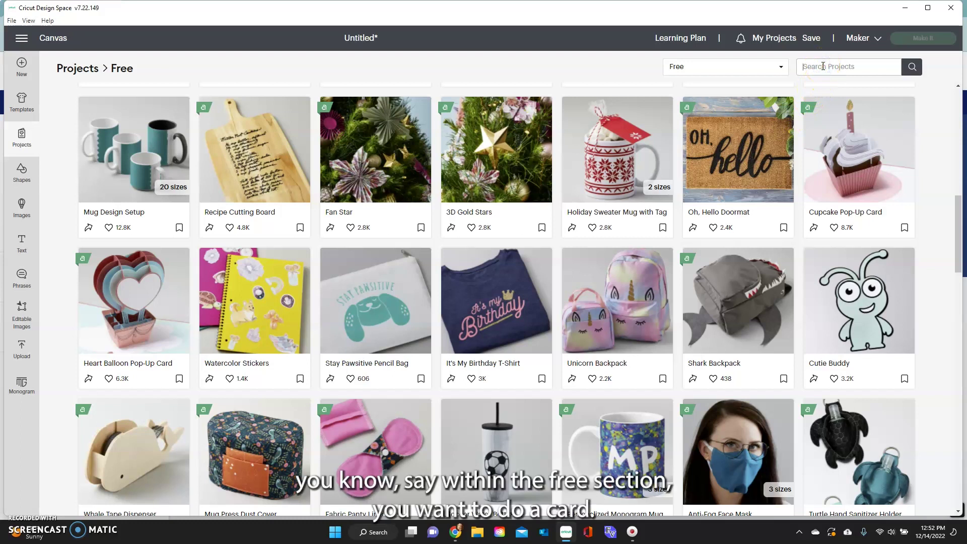
Search the Free projects for "card", look over the matching cards, and clear the search.
left_click(912, 66)
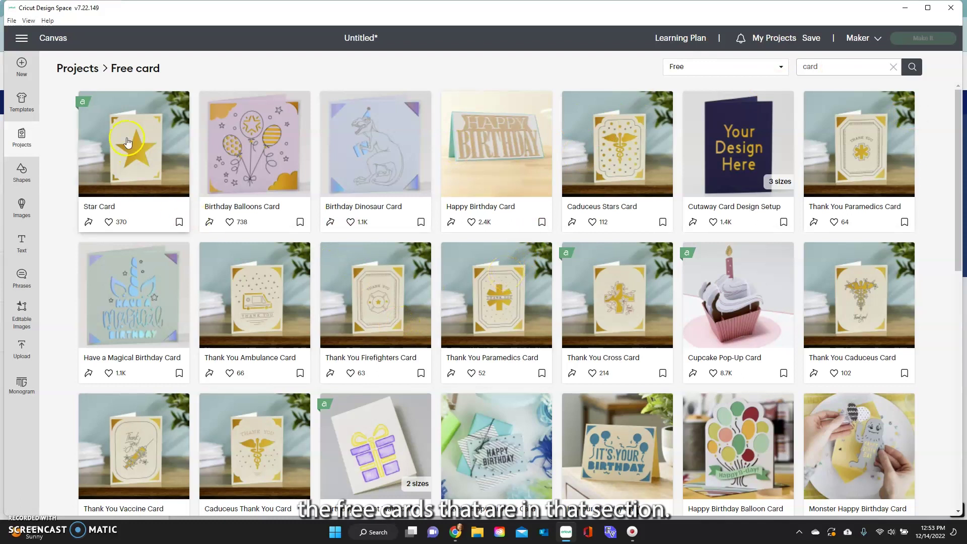
scroll(139, 187, "down", 3)
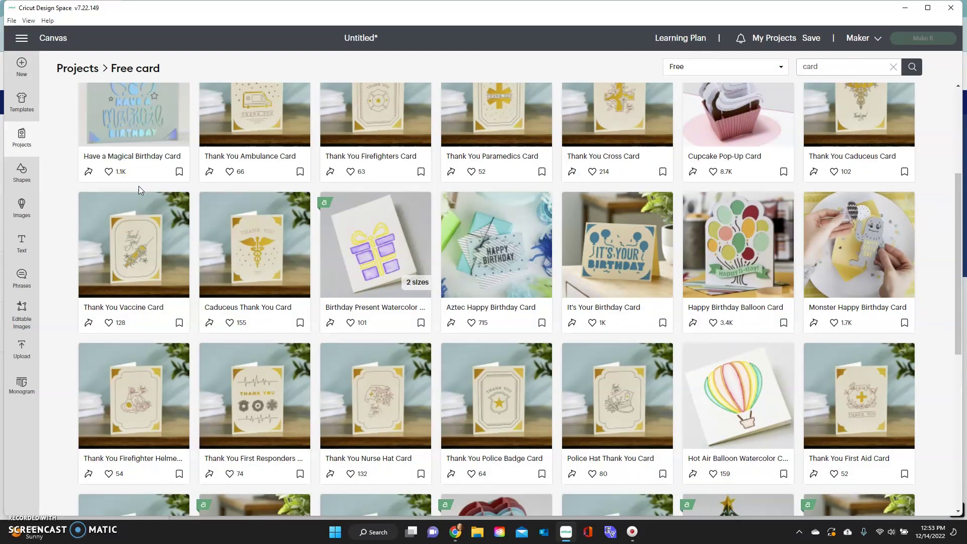
scroll(139, 186, "up", 3)
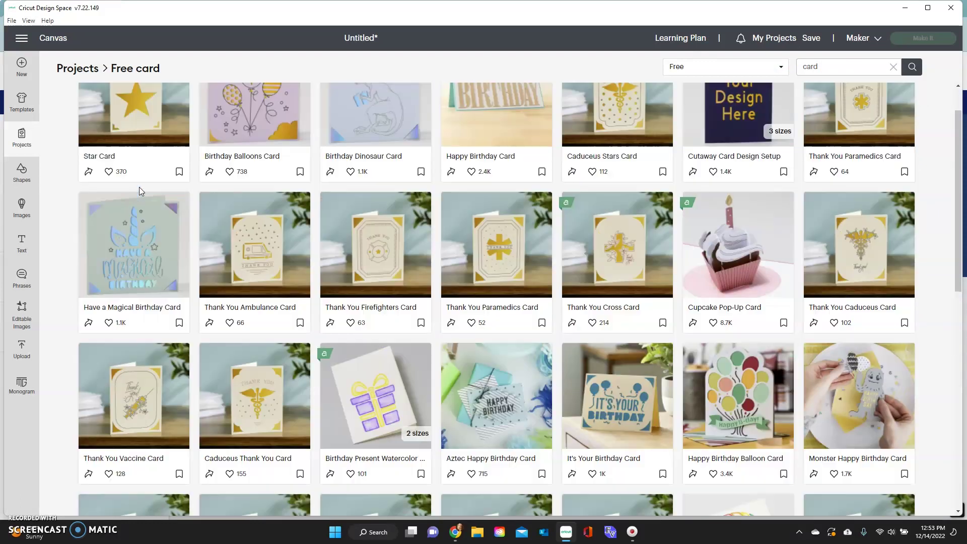
left_click(893, 67)
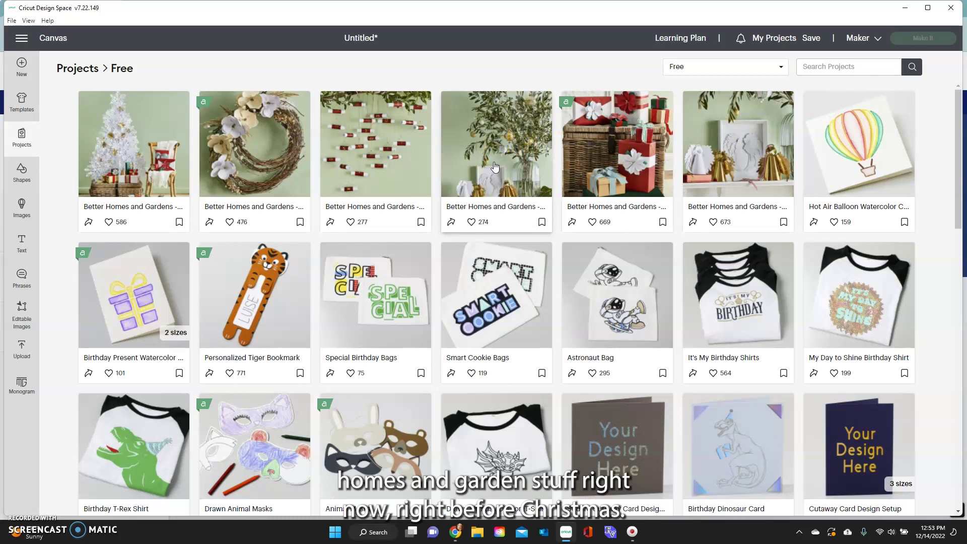
Open the Better Homes and Gardens - Angel Wings project, visit its buy-materials page in the browser, and return to Cricut Design Space.
left_click(745, 132)
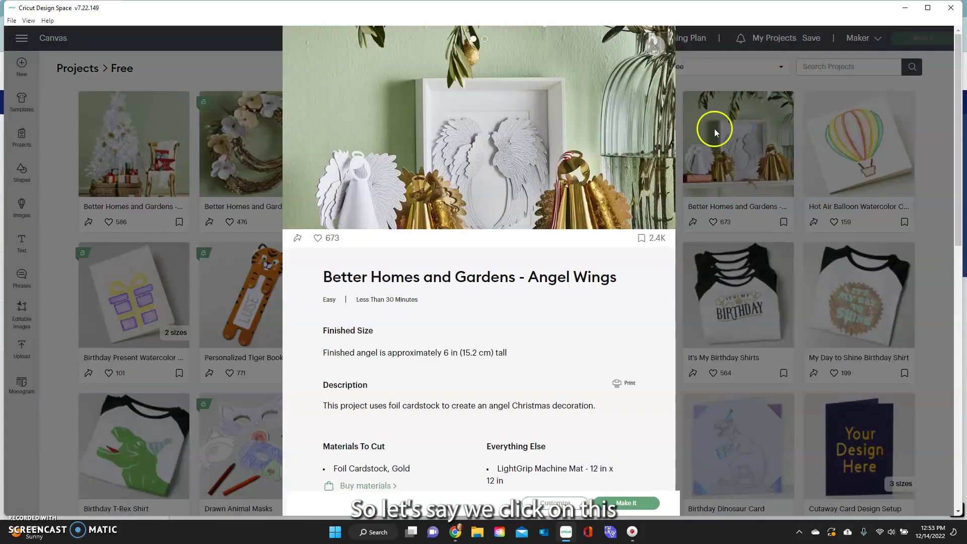
scroll(337, 490, "down", 3)
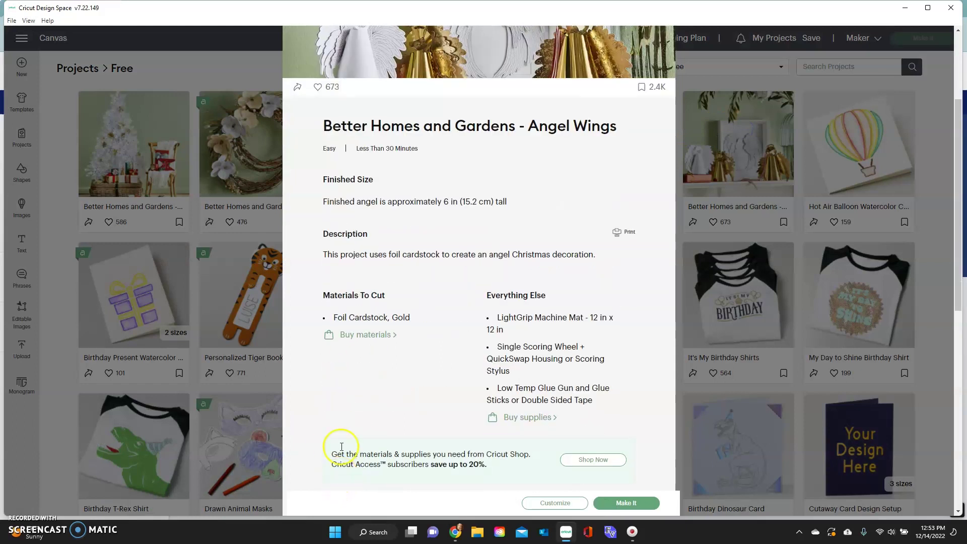
left_click(358, 336)
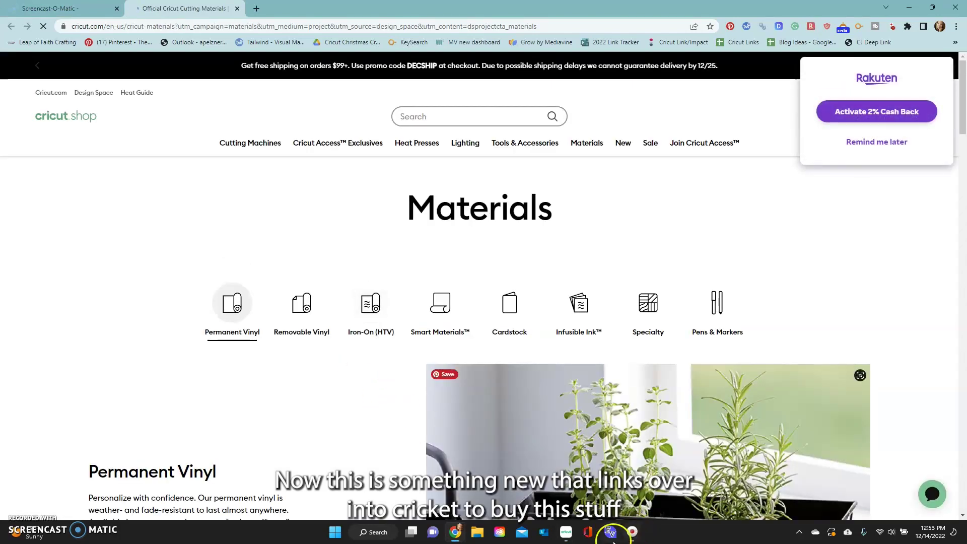
left_click(571, 535)
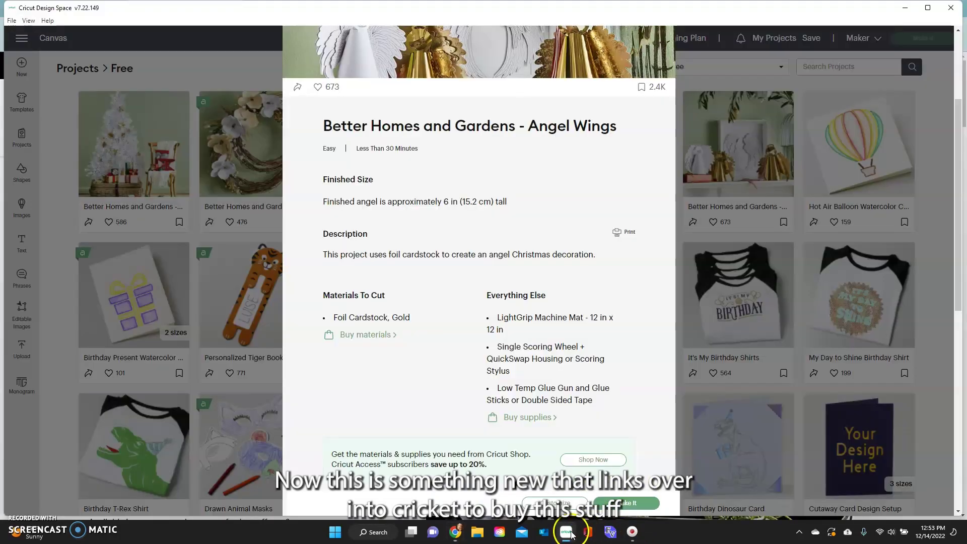
Read the Angel Wings project's supplies, preparation, cutting and assembly directions, and the images it uses.
scroll(517, 306, "down", 2)
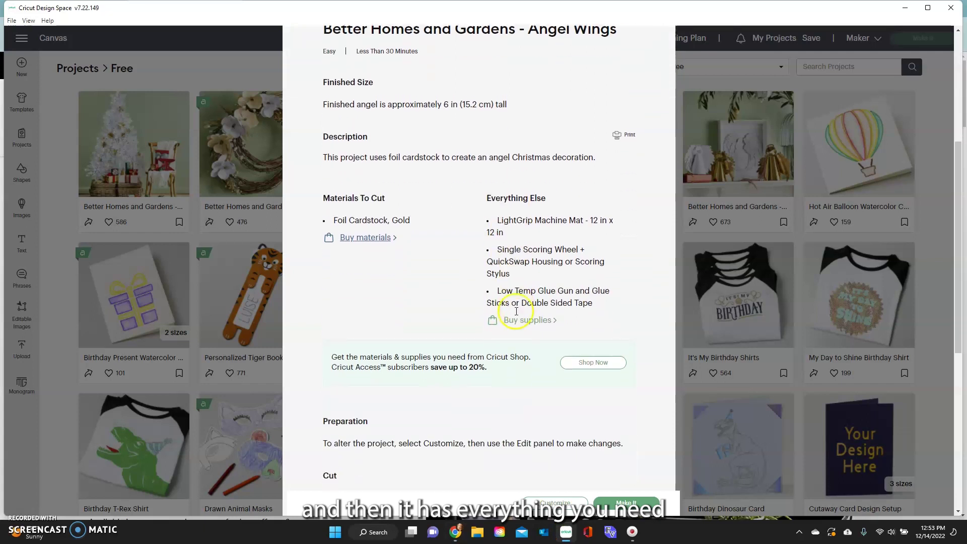
scroll(515, 317, "down", 2)
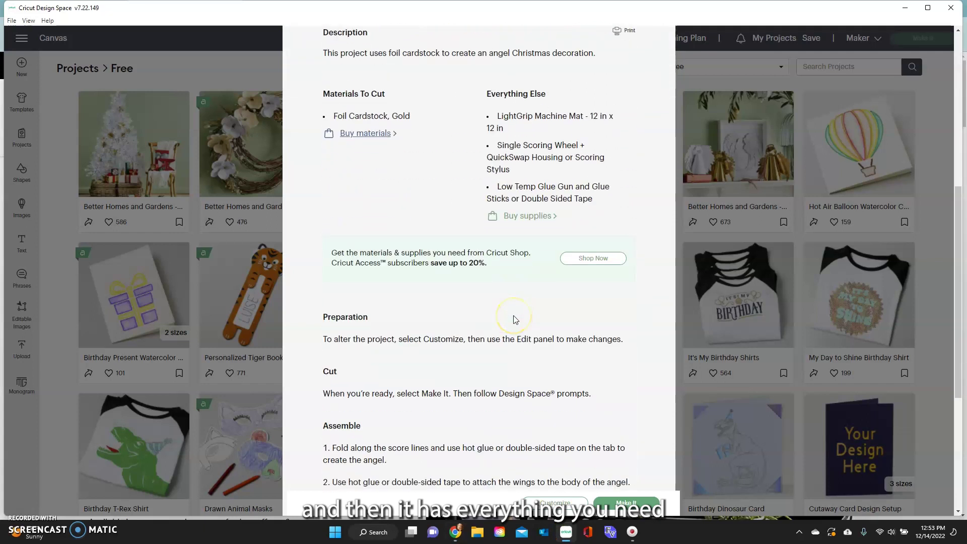
scroll(515, 320, "down", 2)
scroll(322, 319, "down", 1)
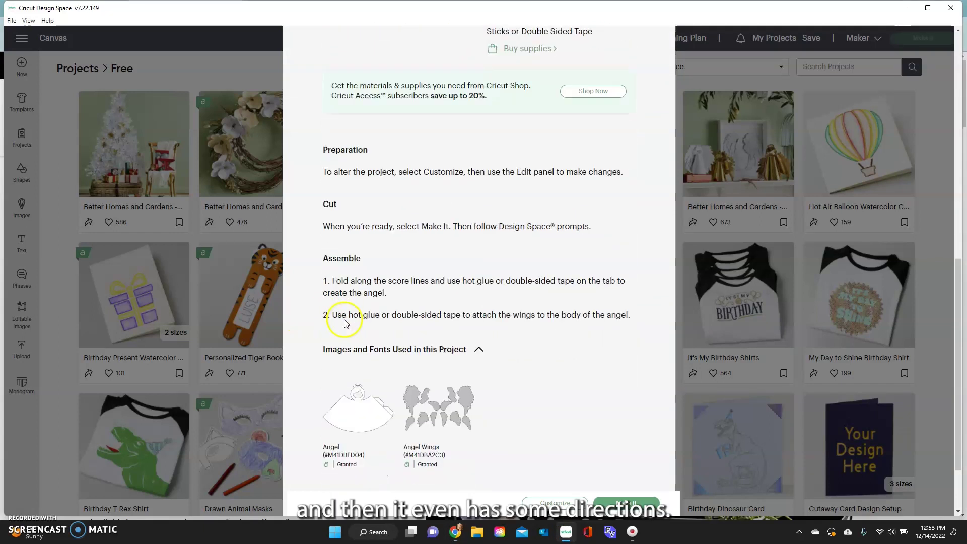
scroll(346, 323, "down", 1)
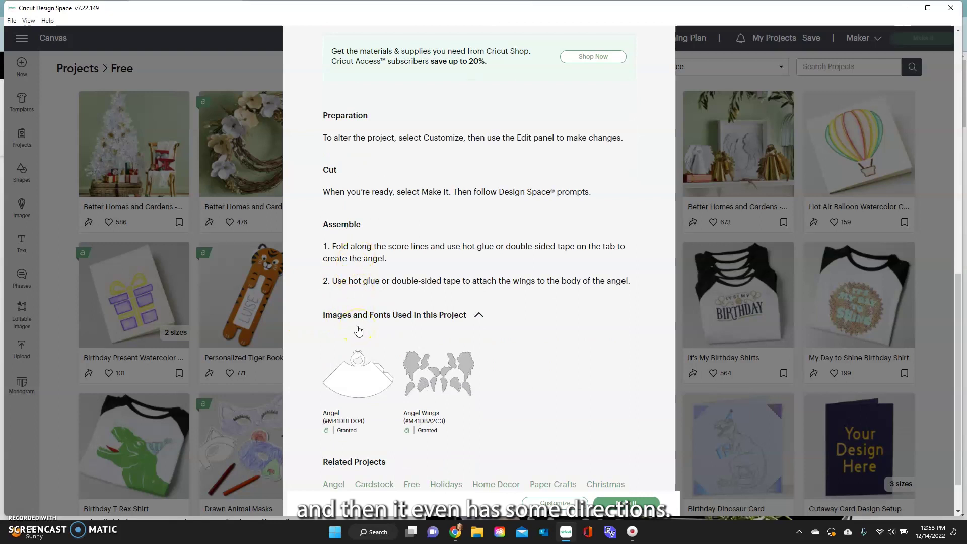
scroll(352, 290, "down", 1)
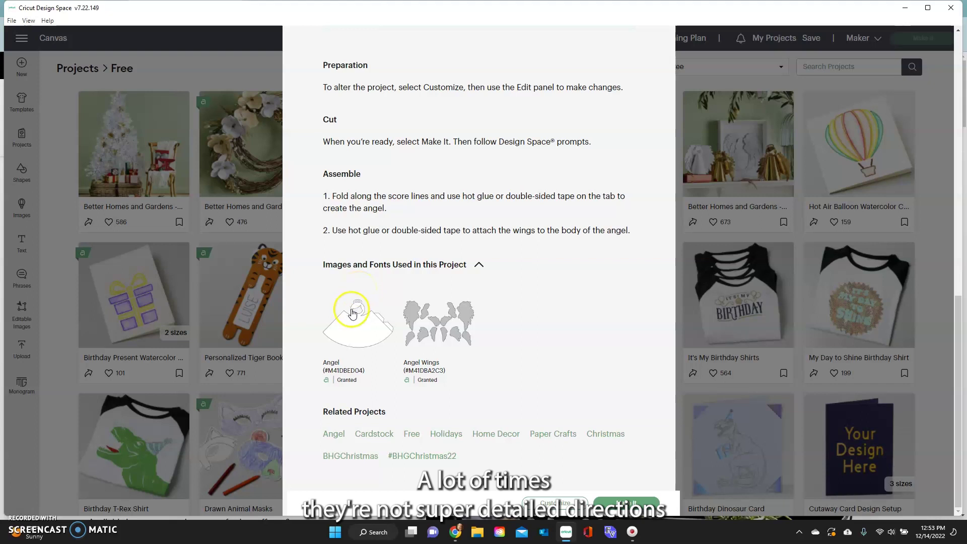
scroll(352, 328, "up", 10)
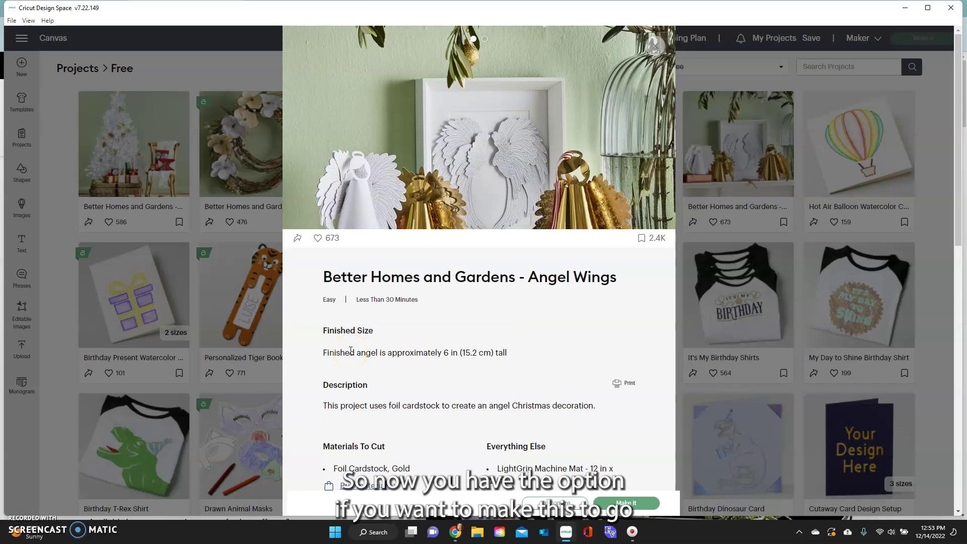
Send Angel Wings straight to mat preparation, replacing the unsaved canvas project, and load all materials on a 12 in x 12 in mat.
left_click(626, 502)
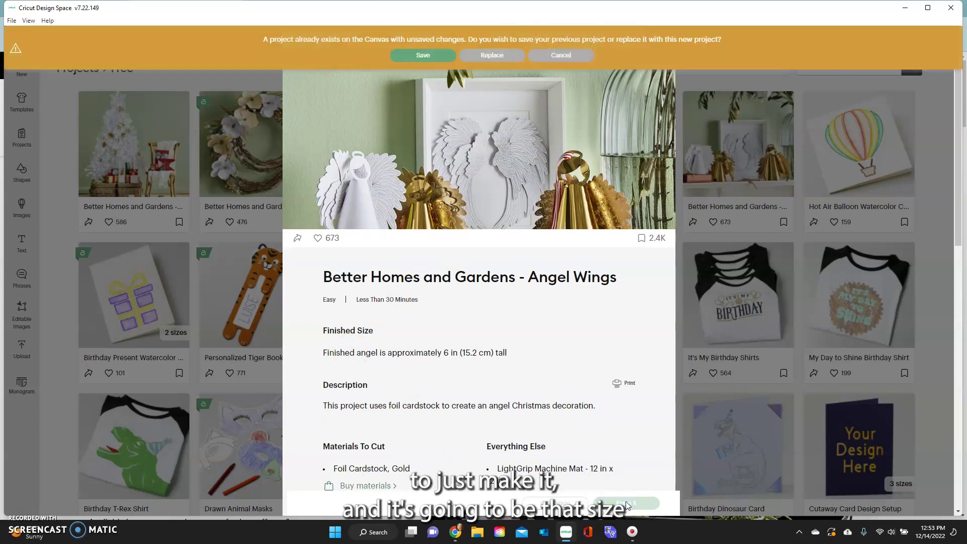
left_click(498, 56)
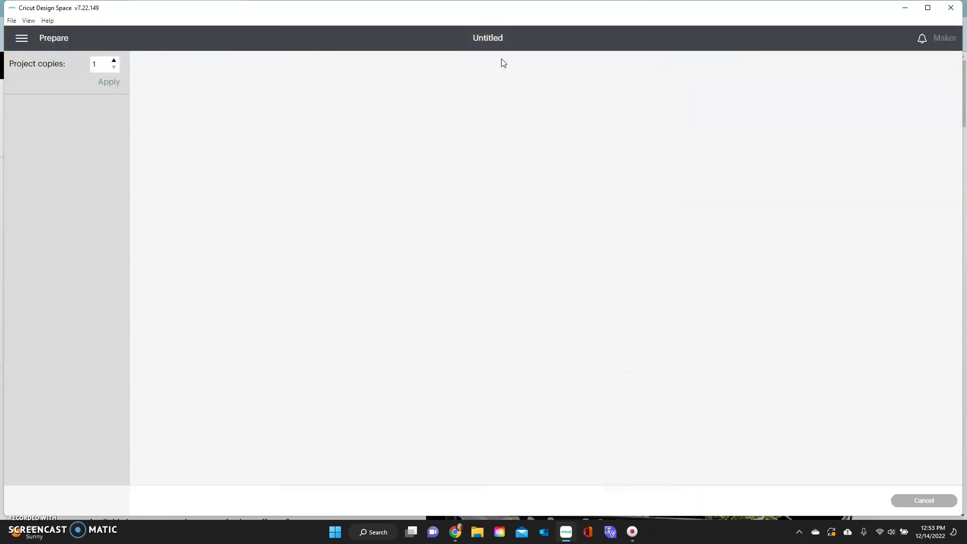
left_click(80, 44)
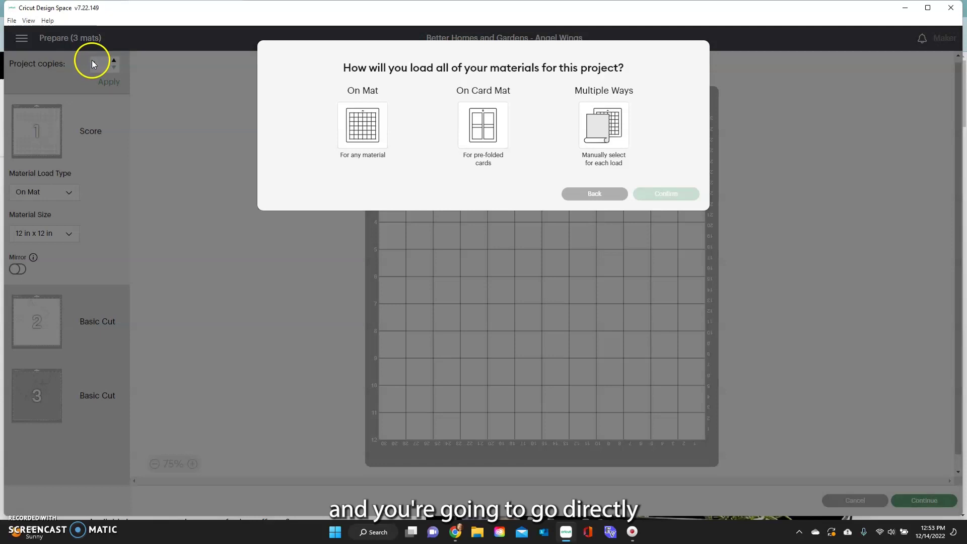
left_click(371, 126)
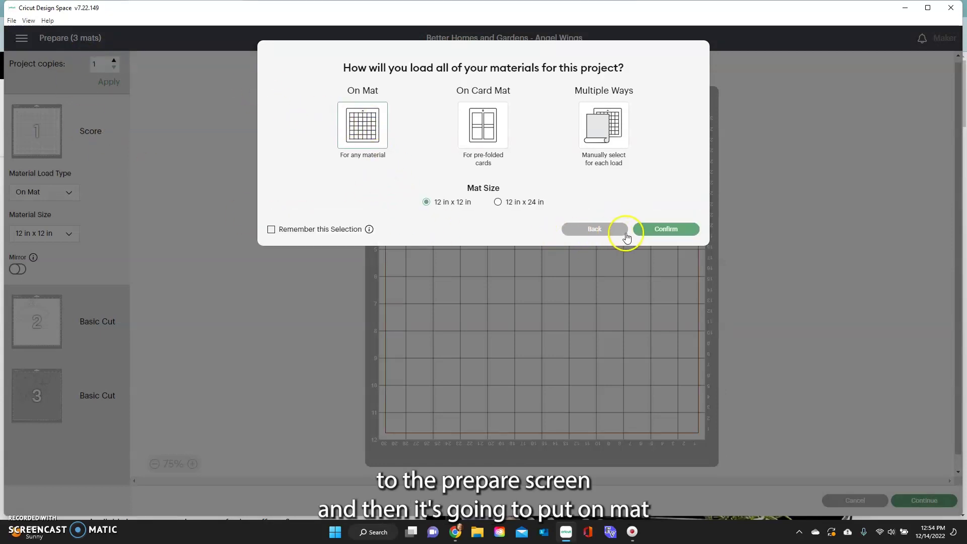
left_click(660, 231)
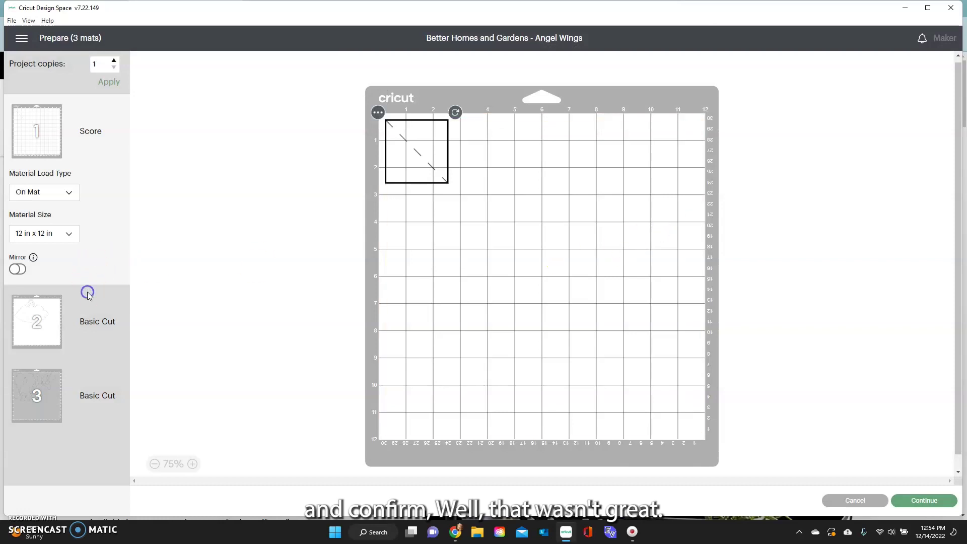
Check the layout of the Score and Basic Cut mats for Angel Wings and cancel the preparation.
left_click(87, 385)
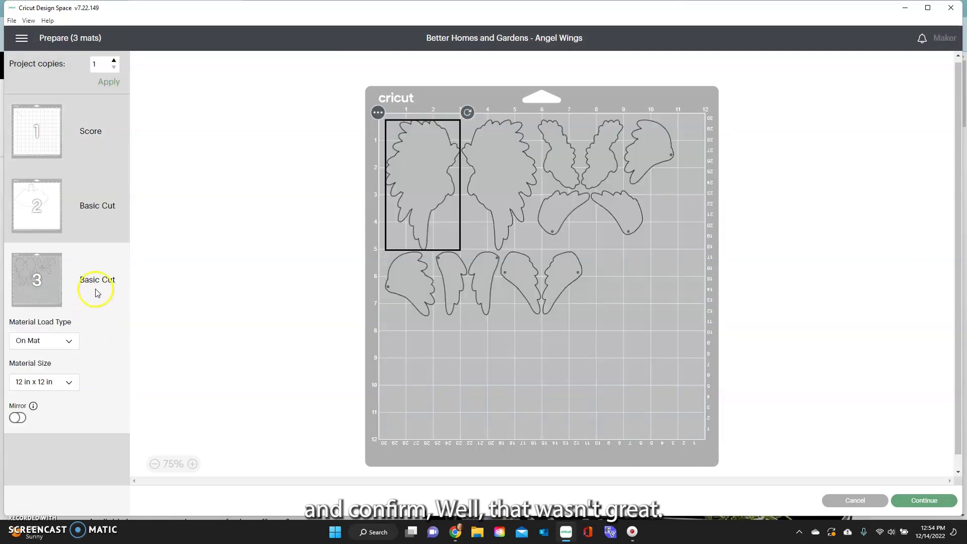
left_click(98, 226)
left_click(103, 148)
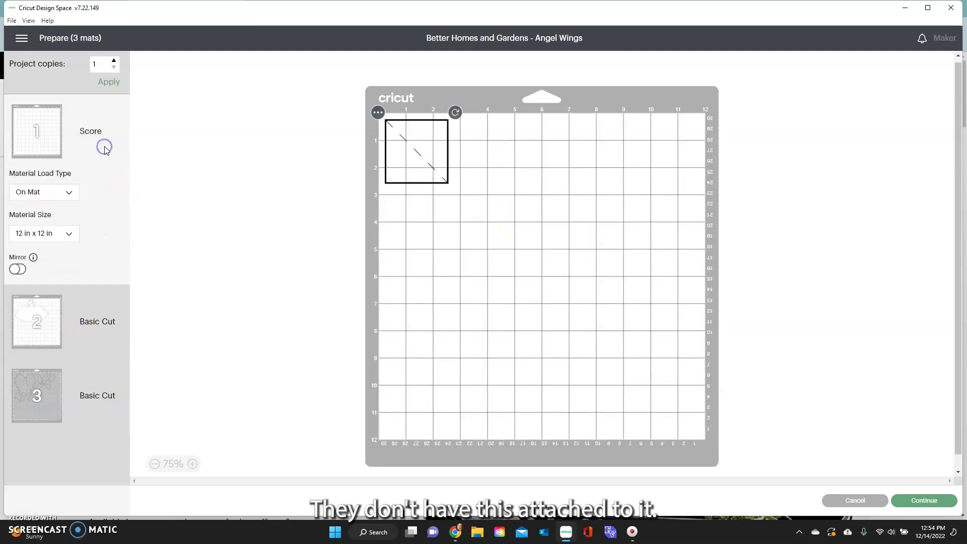
left_click(530, 496)
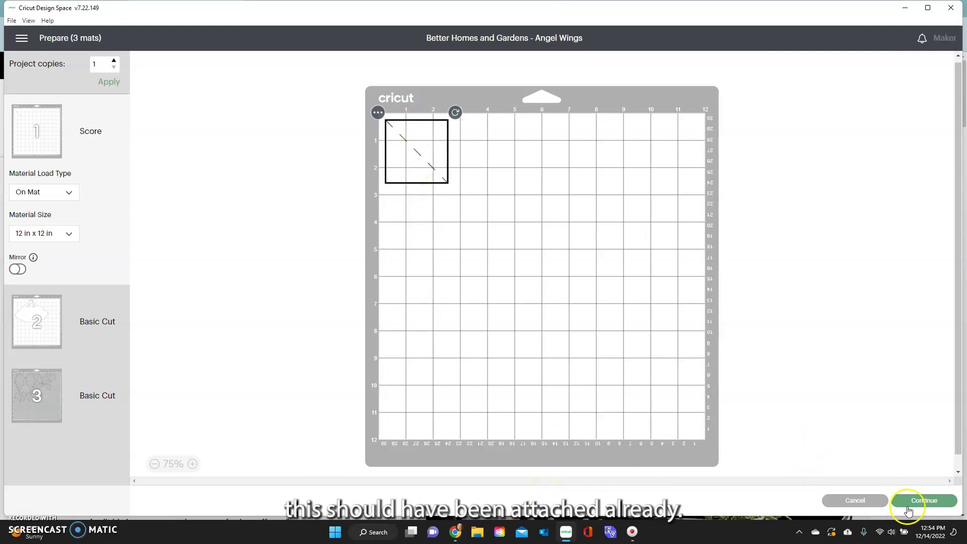
left_click(860, 501)
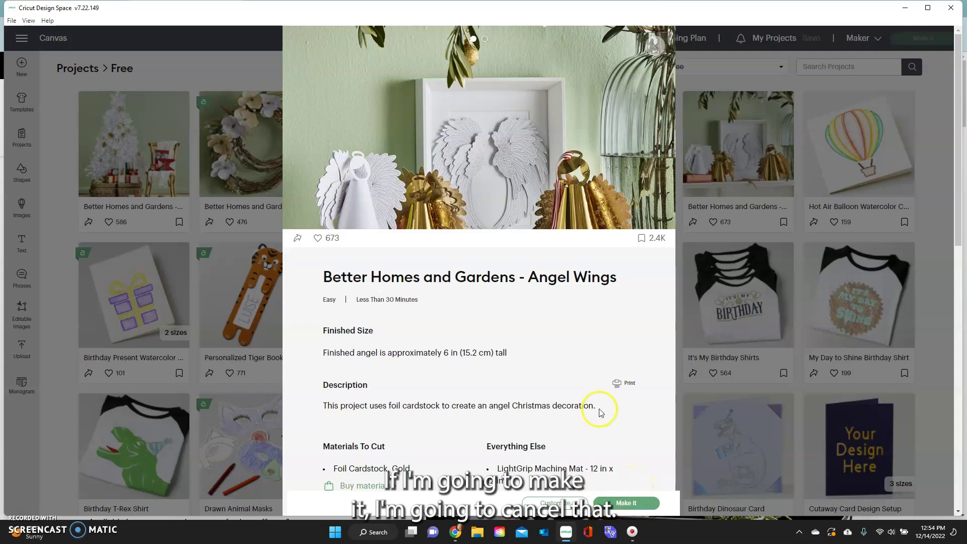
Leave the Angel Wings details, open the Special Birthday Bags project and read its finished size, materials and supplies.
left_click(654, 45)
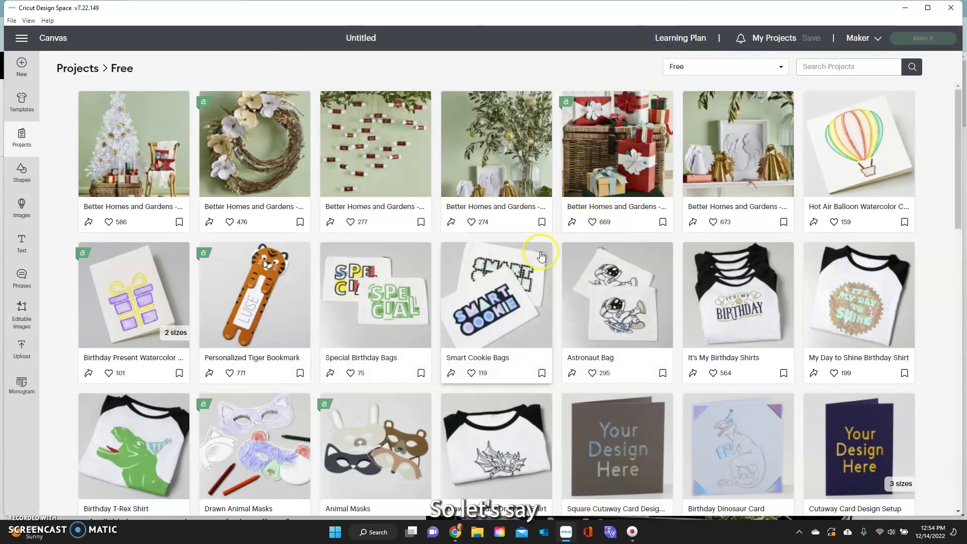
left_click(397, 312)
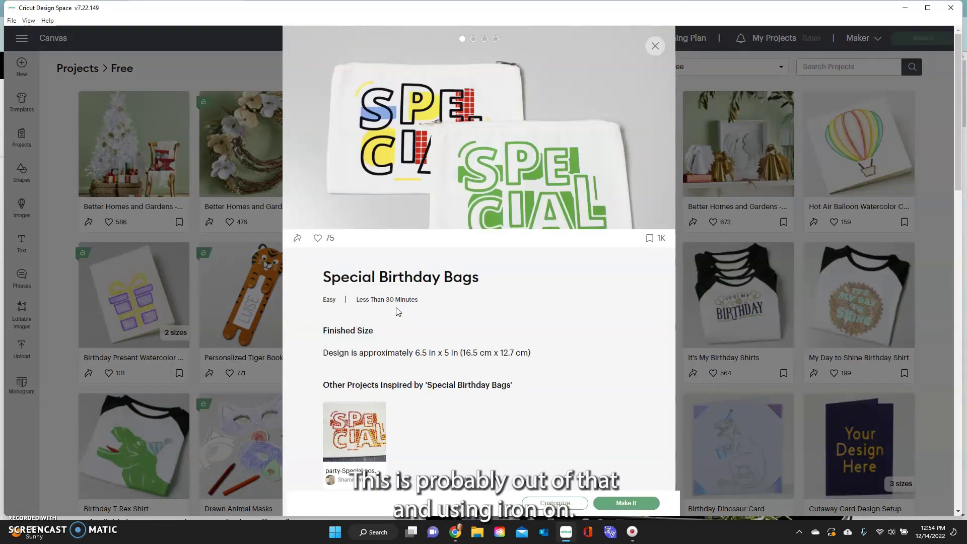
scroll(397, 312, "down", 5)
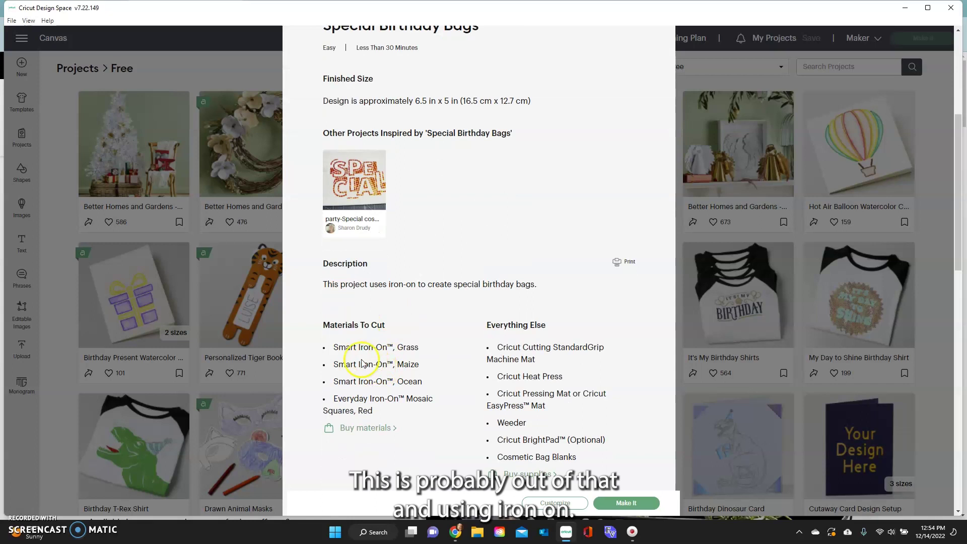
scroll(325, 398, "down", 2)
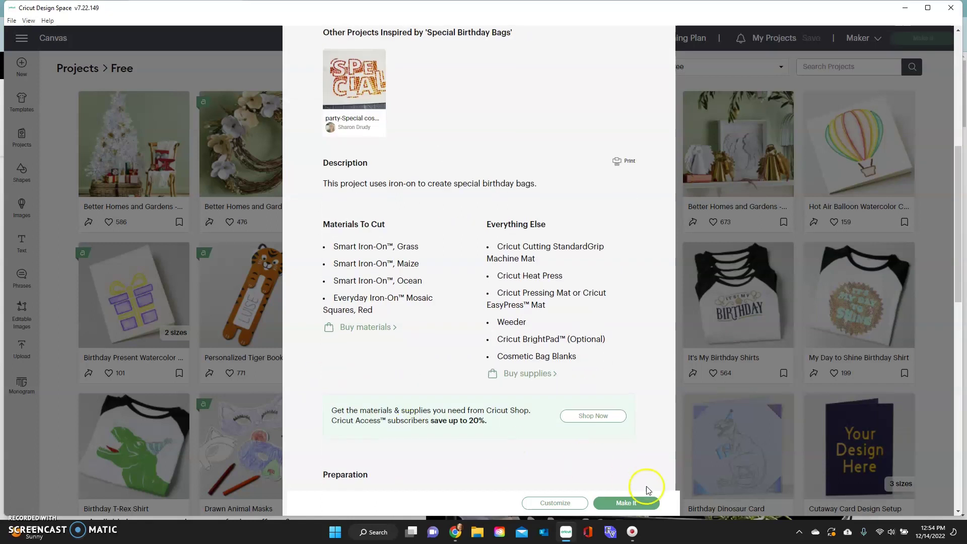
Send Special Birthday Bags to mat preparation with all materials loaded on mat, review its coloured mats and cancel the preparation.
left_click(637, 504)
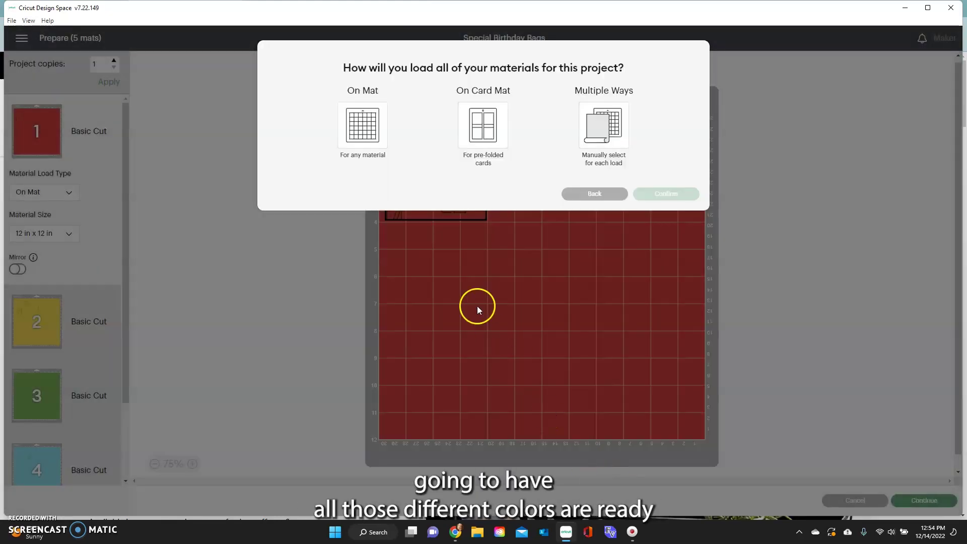
left_click(358, 133)
left_click(669, 228)
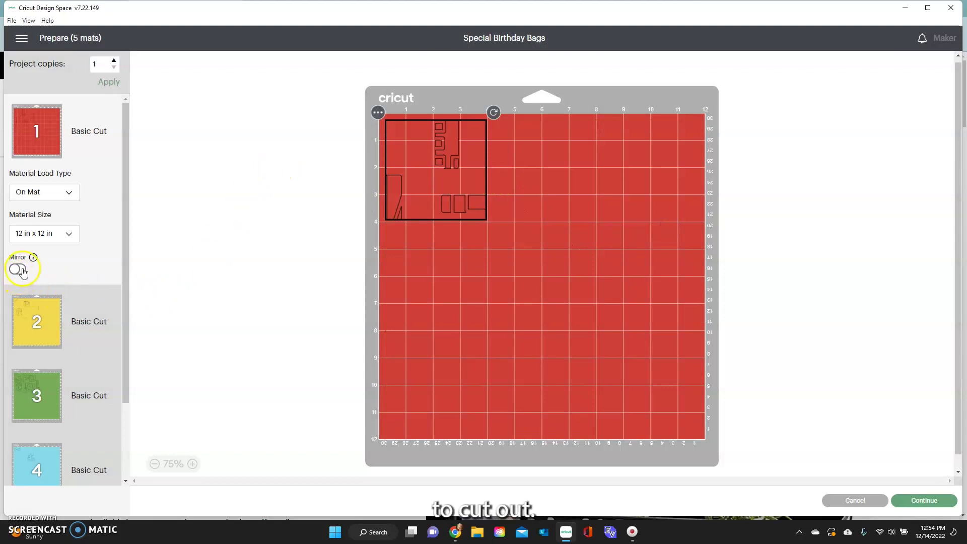
scroll(93, 371, "down", 2)
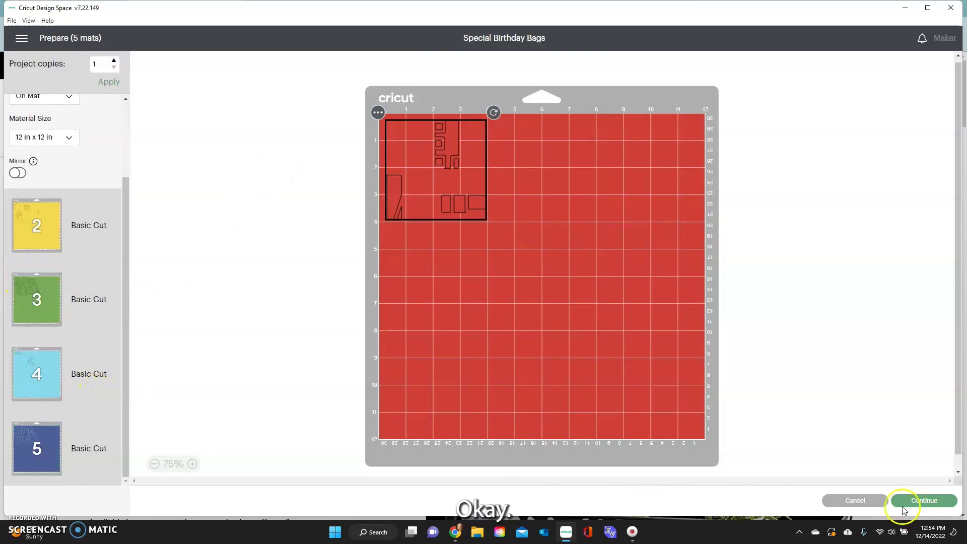
left_click(858, 501)
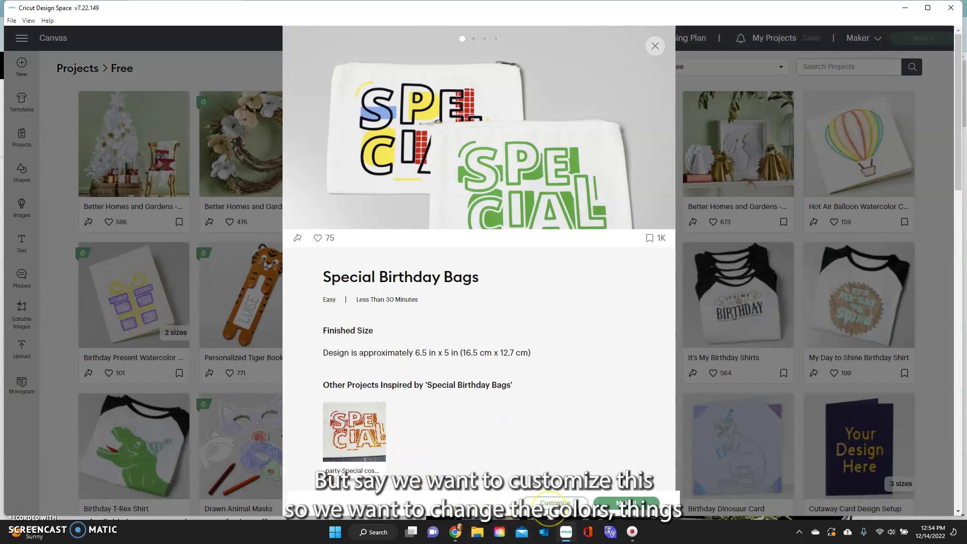
Look at the party-Special cosmetic bag (small)-TBPP project inspired by Special Birthday Bags, and return to the Special Birthday Bags details.
scroll(558, 466, "down", 3)
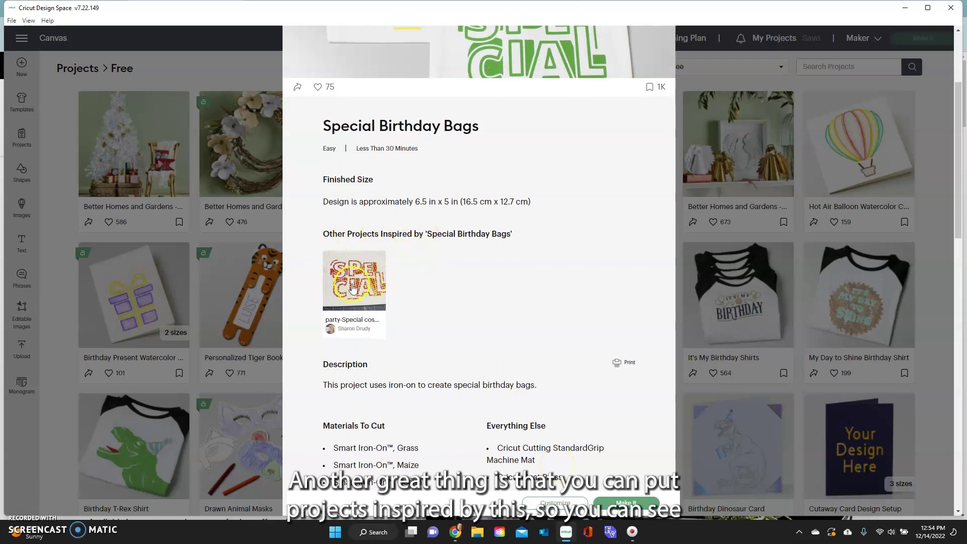
scroll(351, 299, "up", 3)
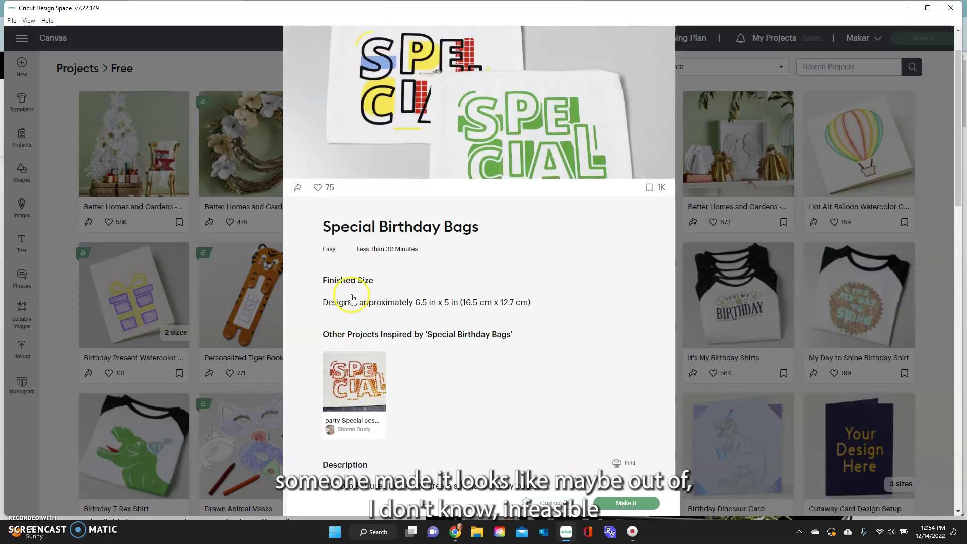
scroll(352, 328, "down", 2)
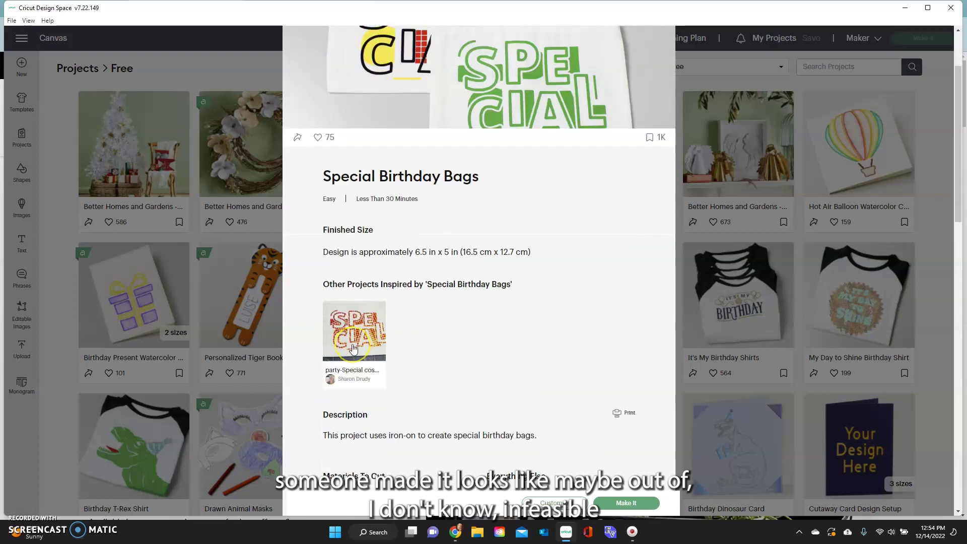
scroll(352, 348, "down", 3)
left_click(362, 255)
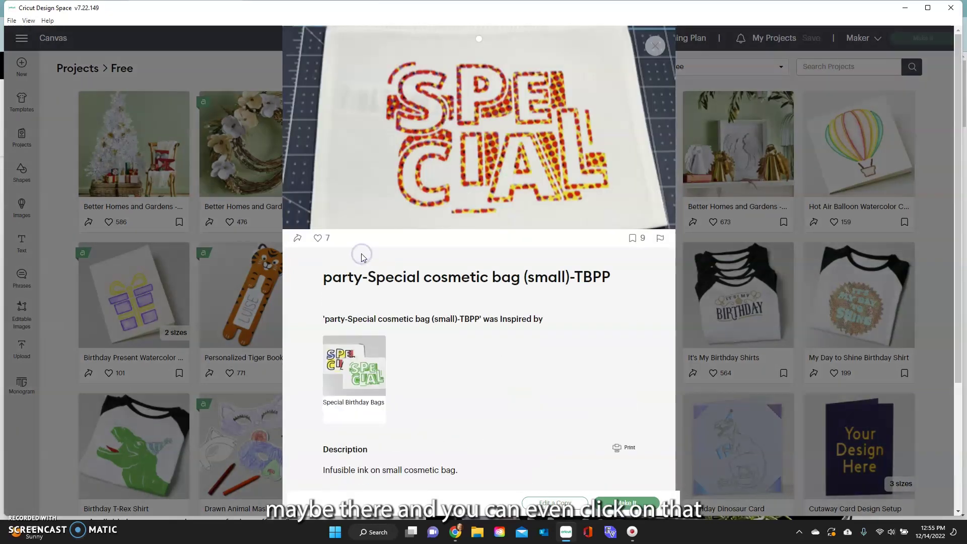
mouse_move(477, 201)
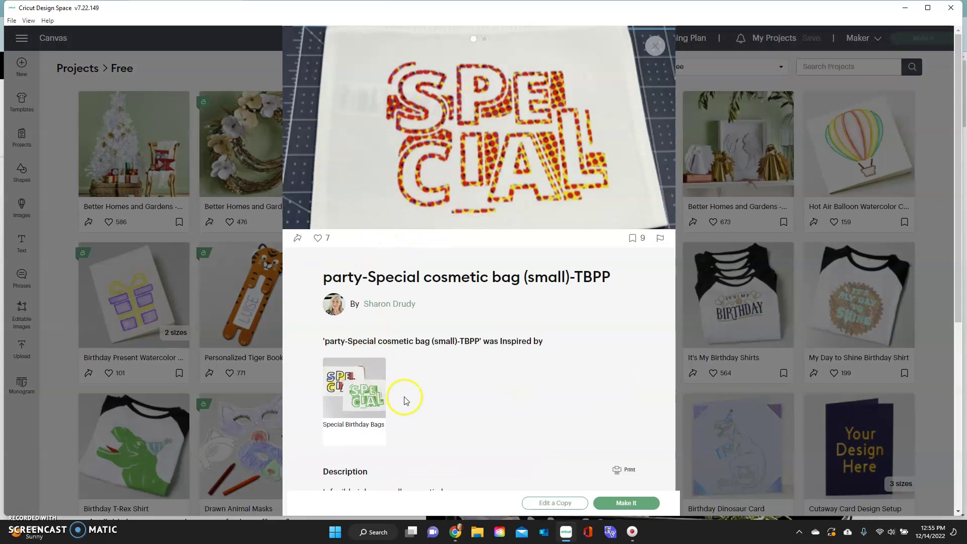
scroll(402, 401, "down", 3)
scroll(469, 461, "up", 3)
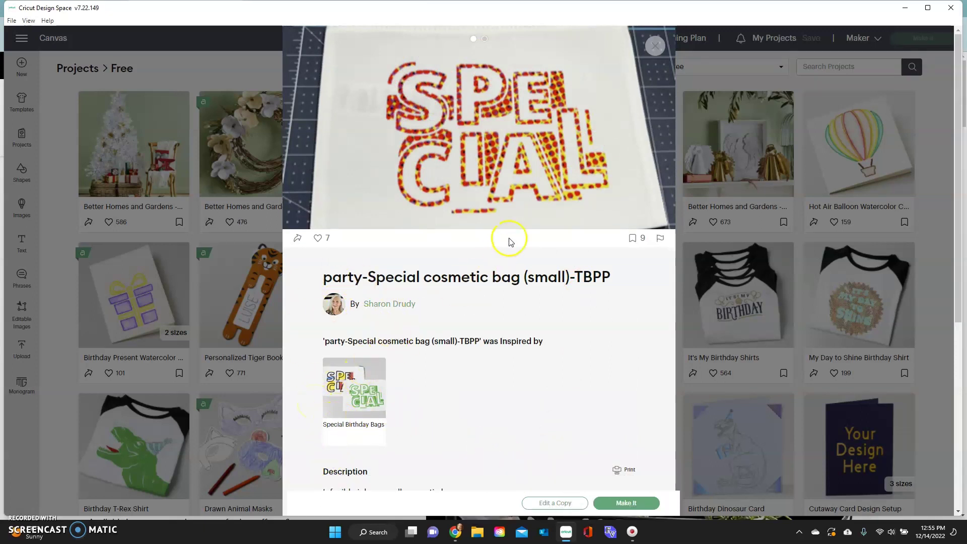
left_click(659, 54)
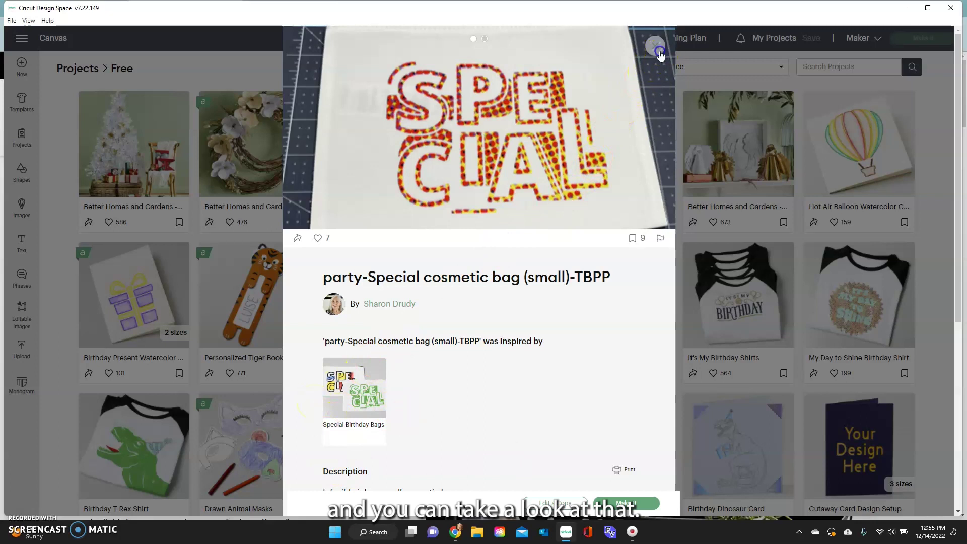
left_click(364, 303)
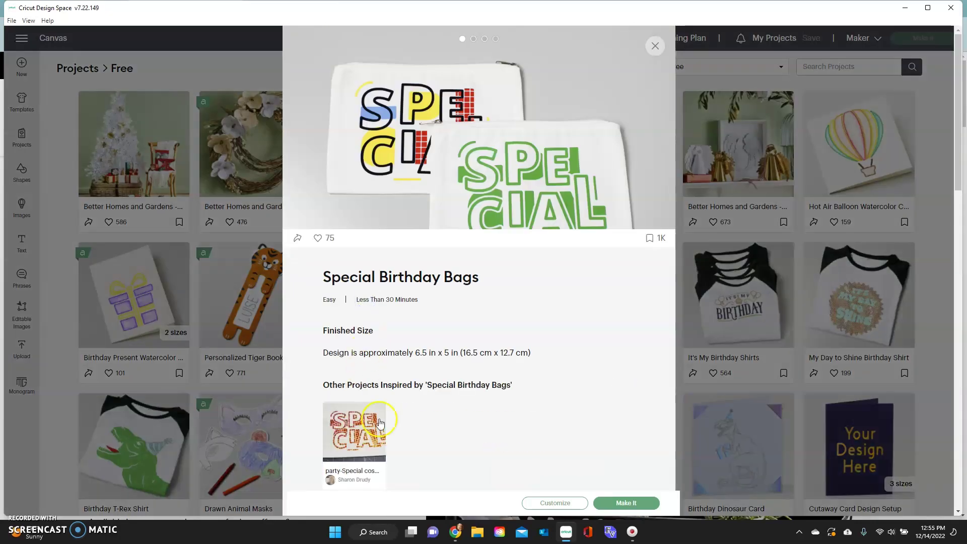
Open Special Birthday Bags on the canvas for customizing and shift the multicoloured design slightly up and to the right.
left_click(547, 503)
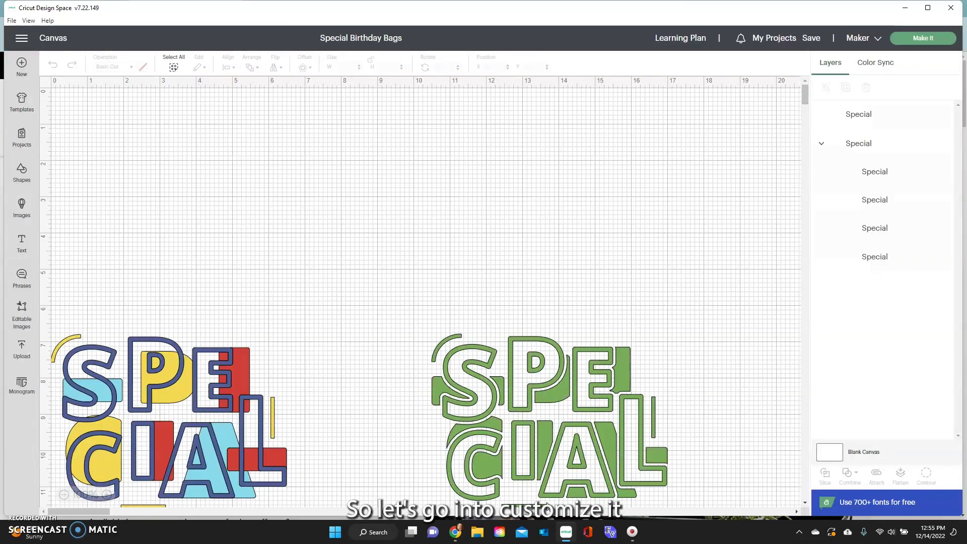
scroll(244, 389, "down", 2)
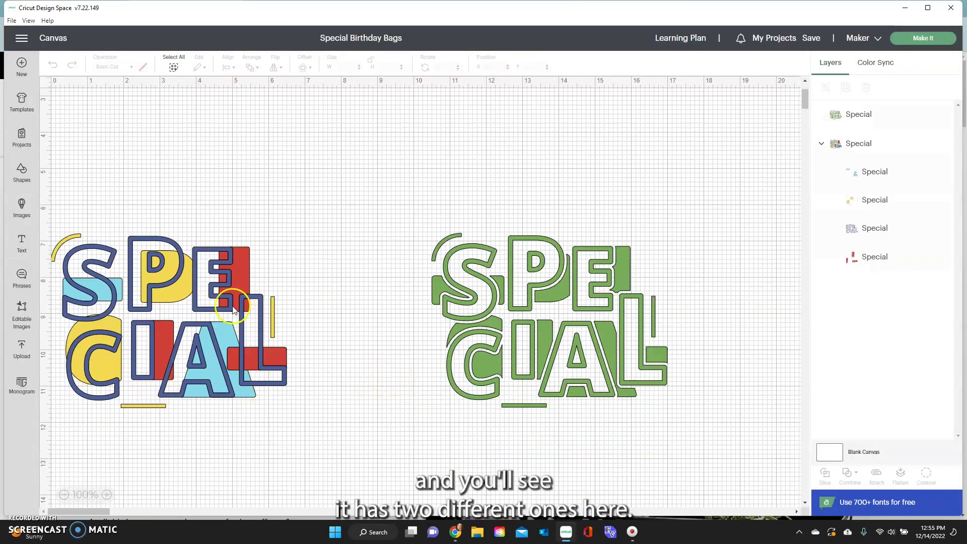
left_click_drag(226, 305, 245, 287)
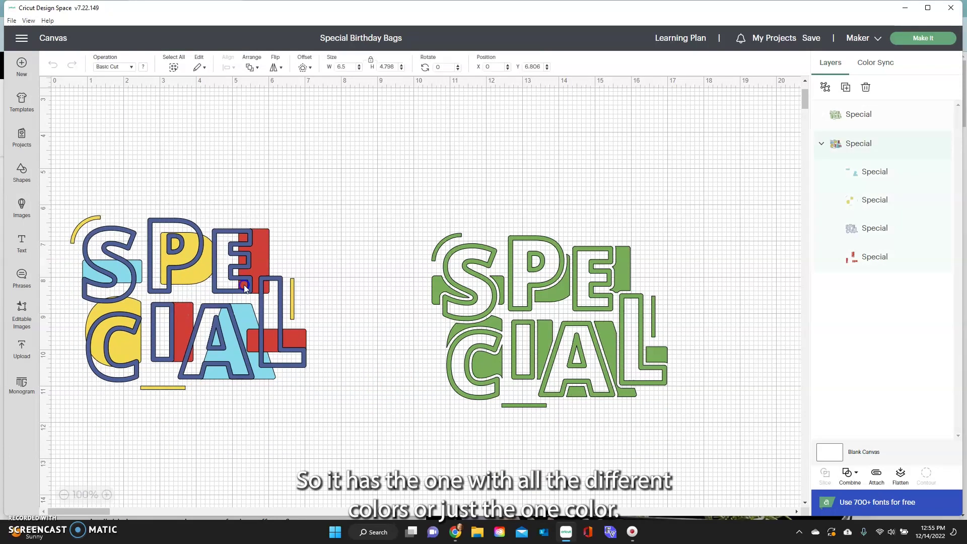
Delete the all-green Special design, then move the multicoloured one up and enlarge it to about 9.64 in x 7.11 in.
left_click_drag(457, 289, 436, 270)
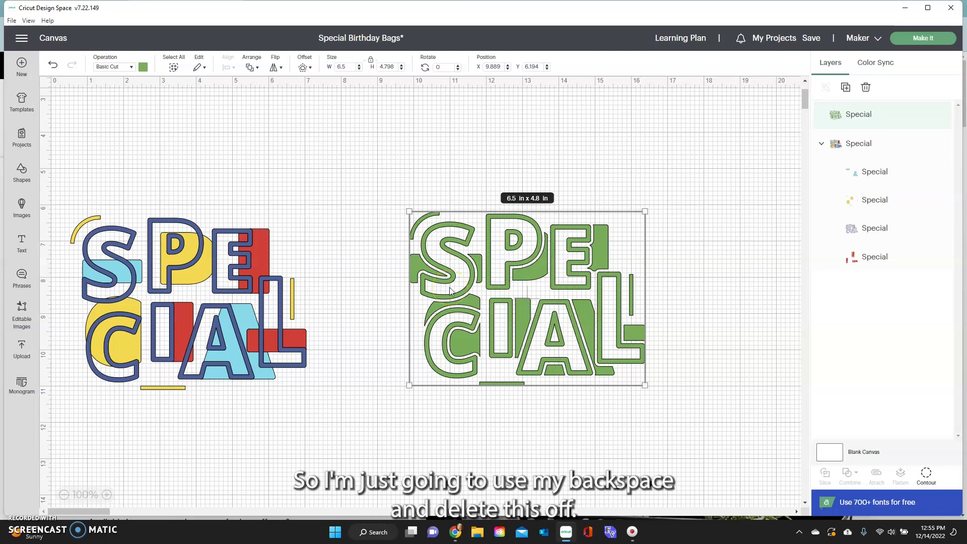
key("BackSpace")
left_click_drag(246, 290, 299, 231)
left_click_drag(359, 323, 477, 398)
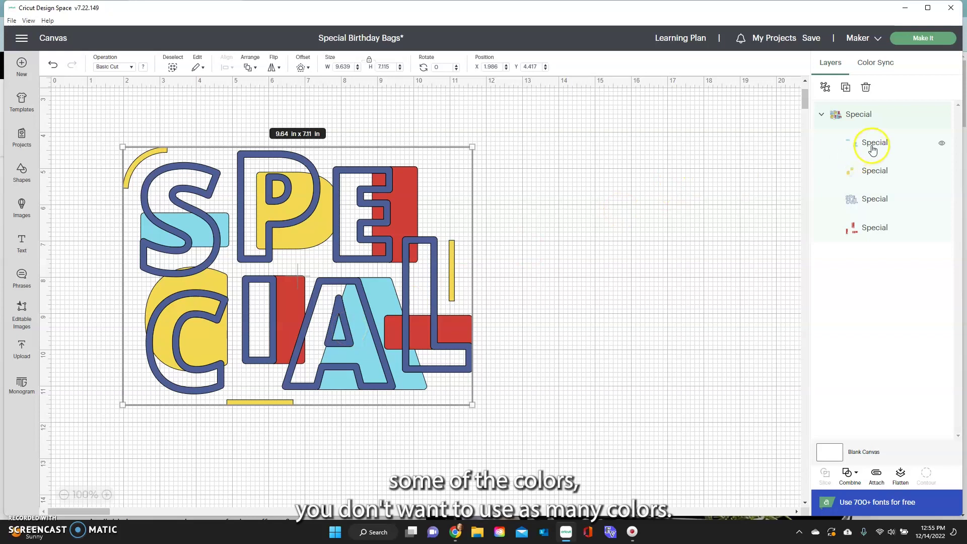
Recolour the design's yellow layer red to reduce the number of material colours.
left_click(879, 174)
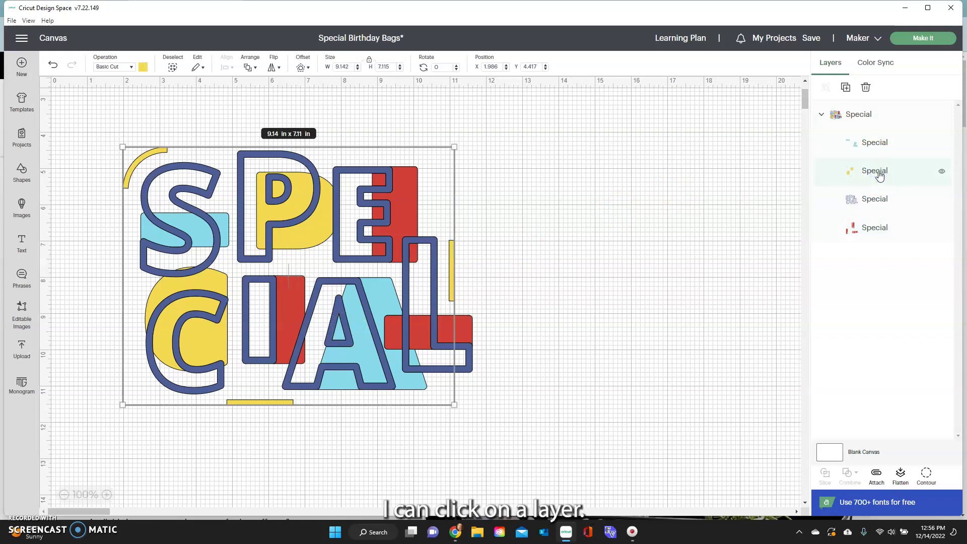
left_click(142, 68)
left_click(154, 129)
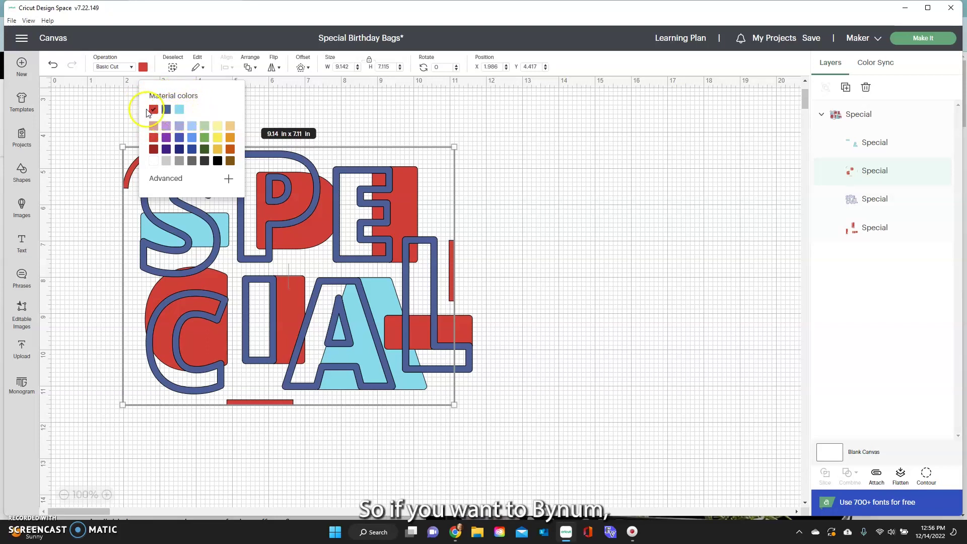
left_click(520, 234)
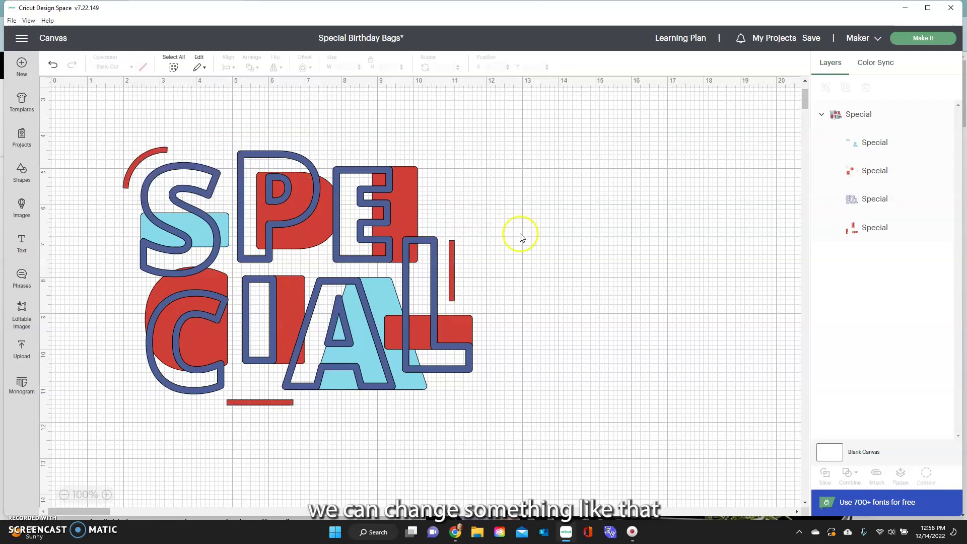
Ungroup the Special design into its separate colour layers.
left_click(428, 244)
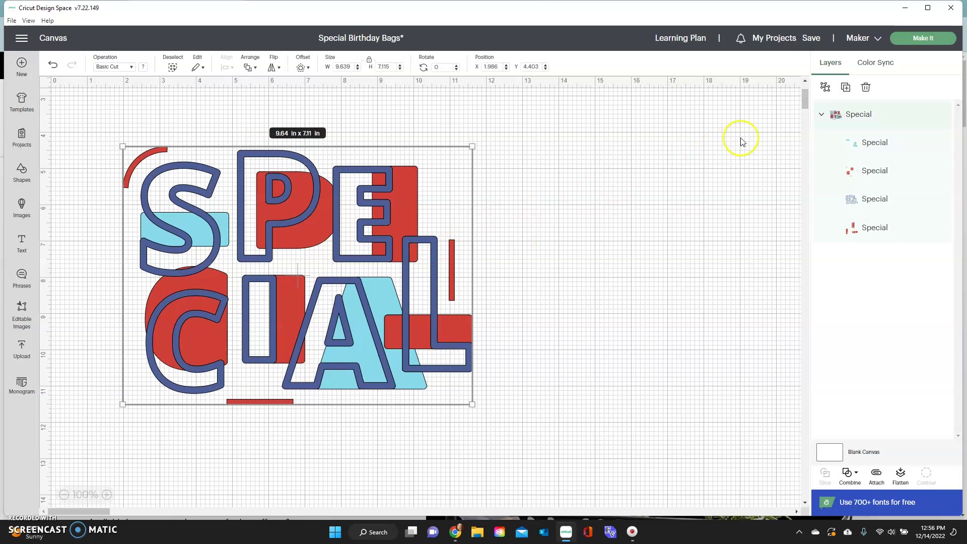
left_click(825, 87)
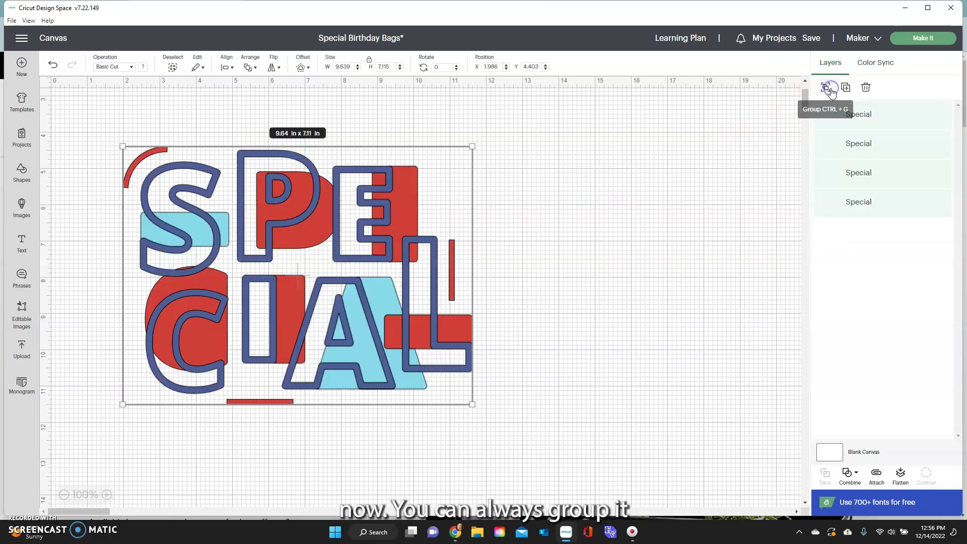
left_click(535, 275)
Try moving the blue outline letters down and to the right of the coloured shapes, and undo that move.
left_click_drag(468, 371, 755, 448)
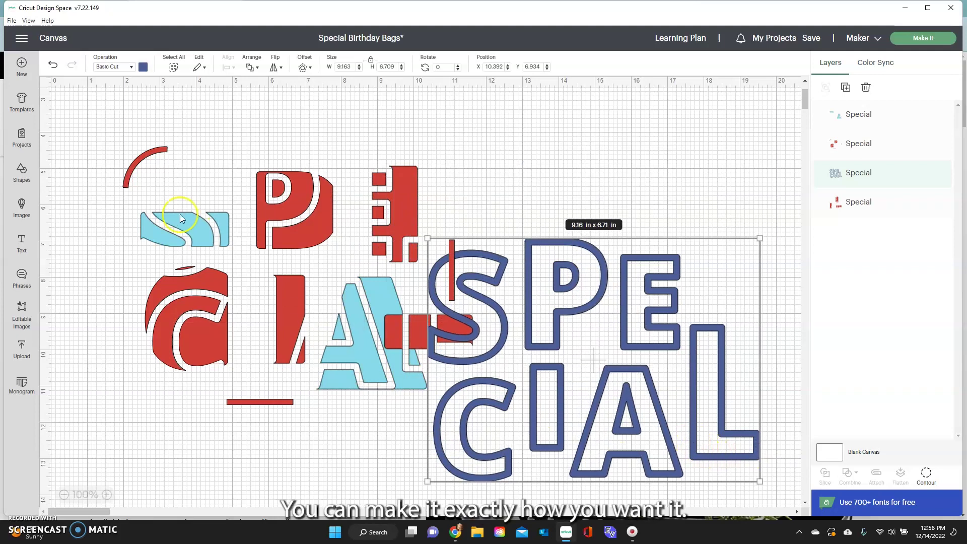
left_click(53, 65)
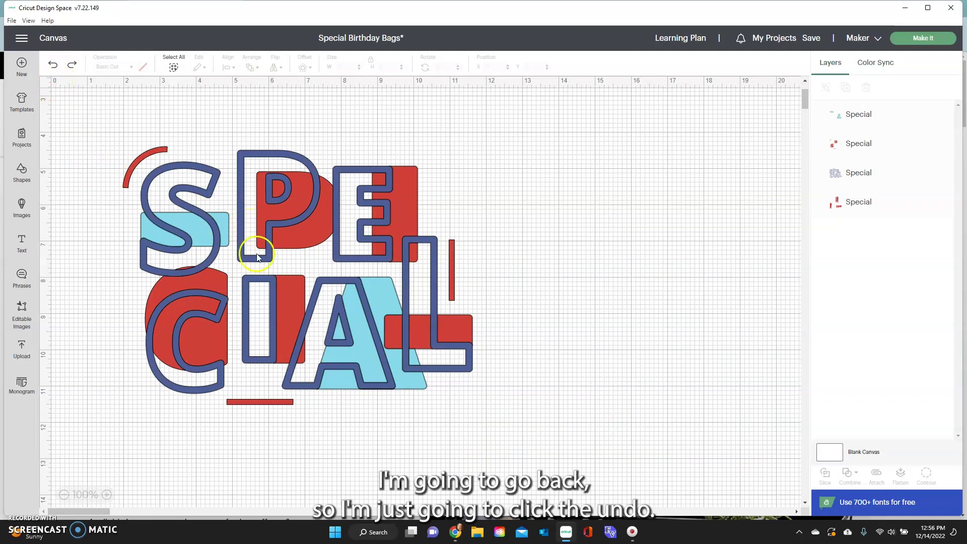
Change the red layer behind the P and C from cutting to Pen drawing with the Wine colour in Fine Point (0.4mm).
left_click(218, 180)
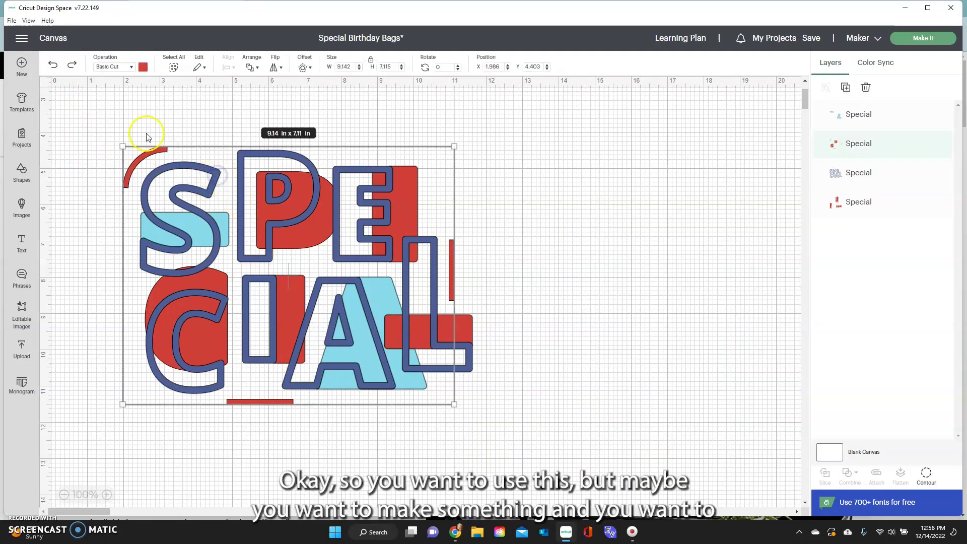
left_click(130, 68)
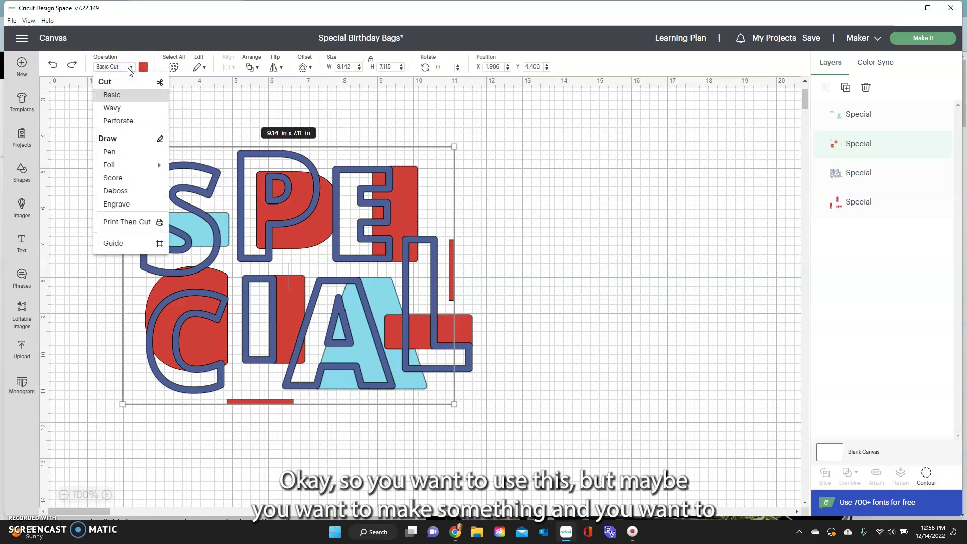
left_click(132, 152)
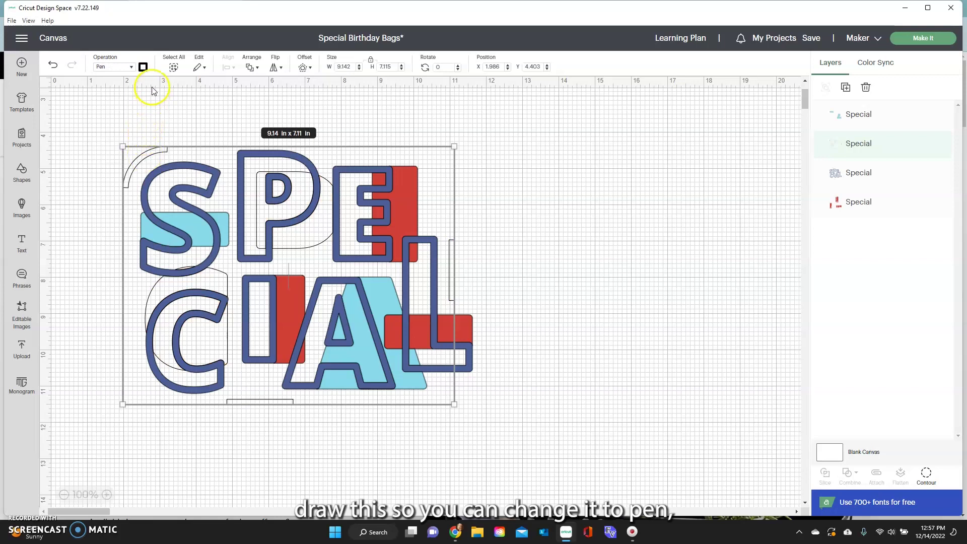
left_click(145, 68)
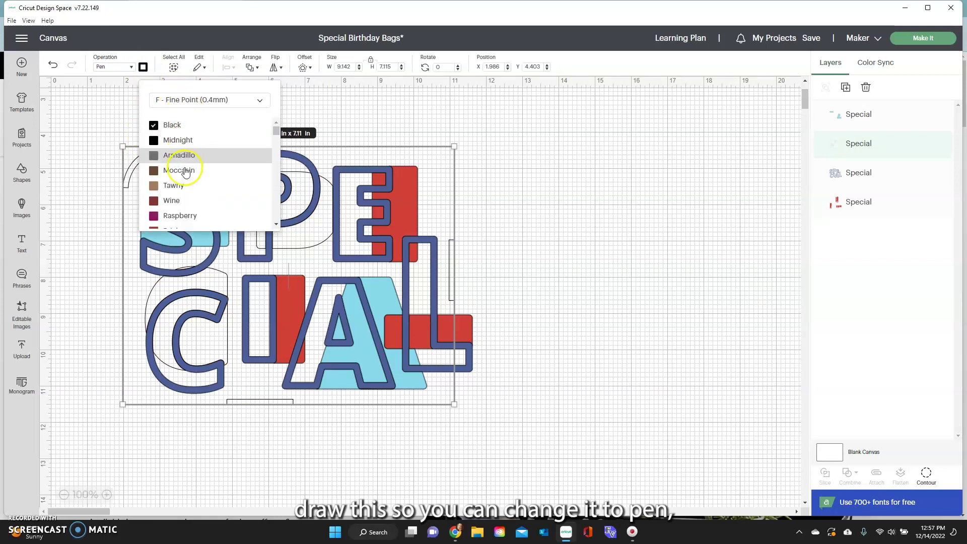
left_click(183, 203)
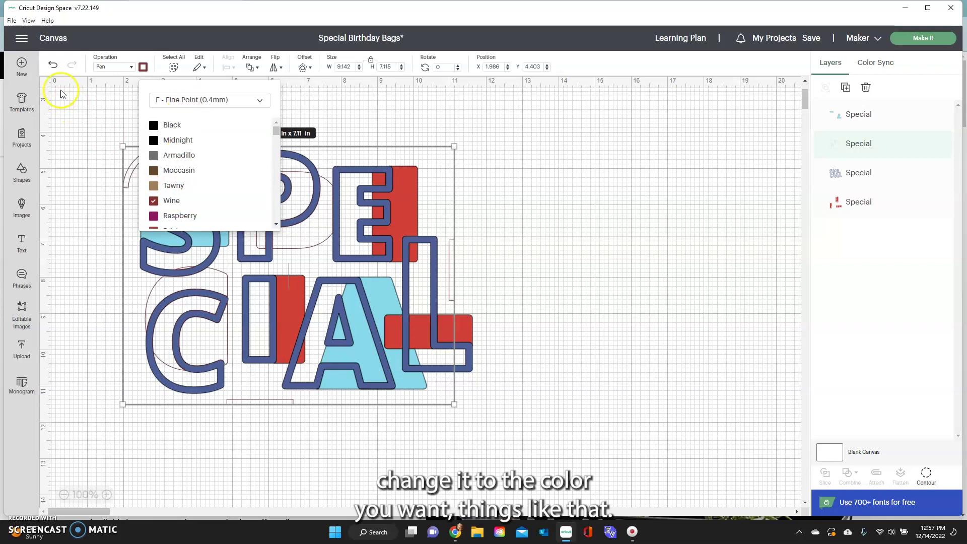
left_click(63, 112)
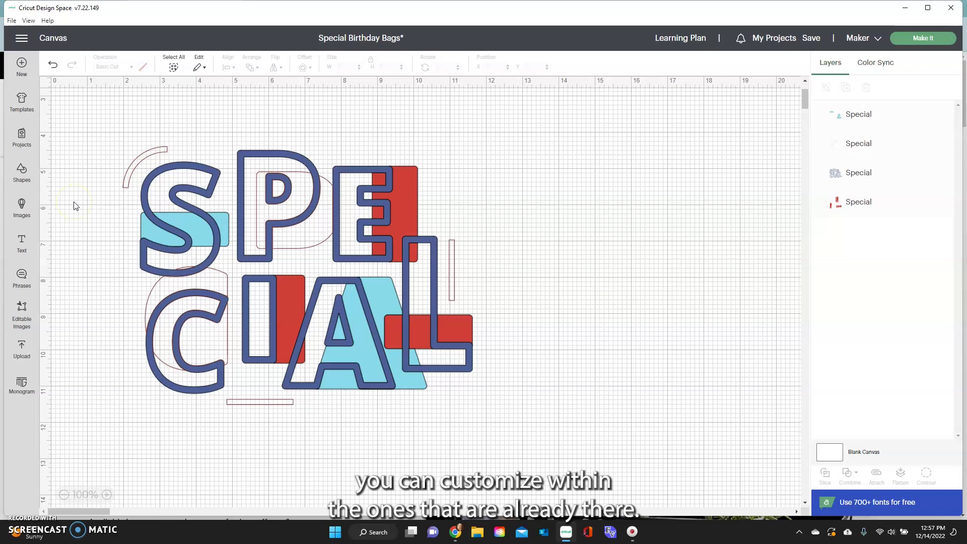
Move the light-blue layer slightly up, to about X 2.44 in and Y 5.52 in.
left_click_drag(214, 290, 214, 268)
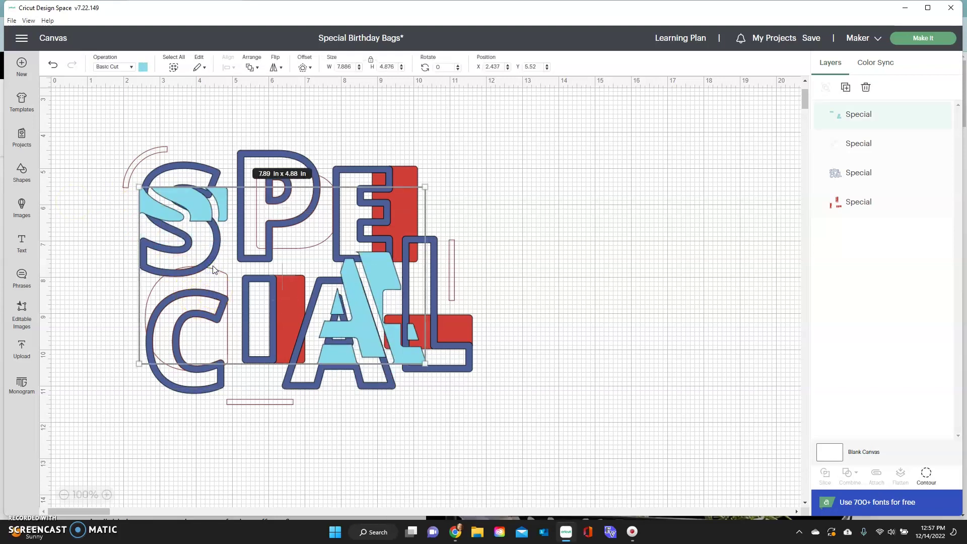
Delete the light-blue layer from the Special design and leave nothing selected on the canvas.
key("Delete")
left_click(213, 227)
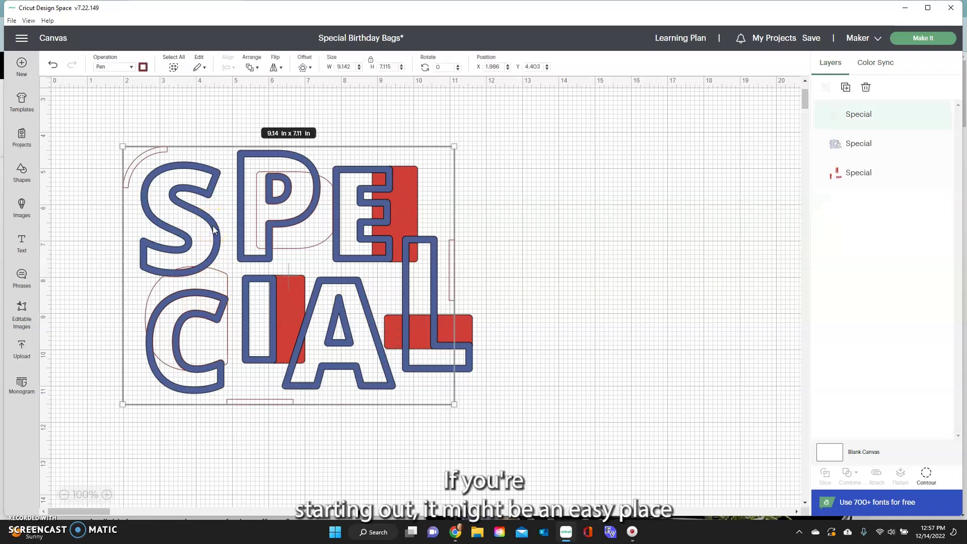
left_click(168, 129)
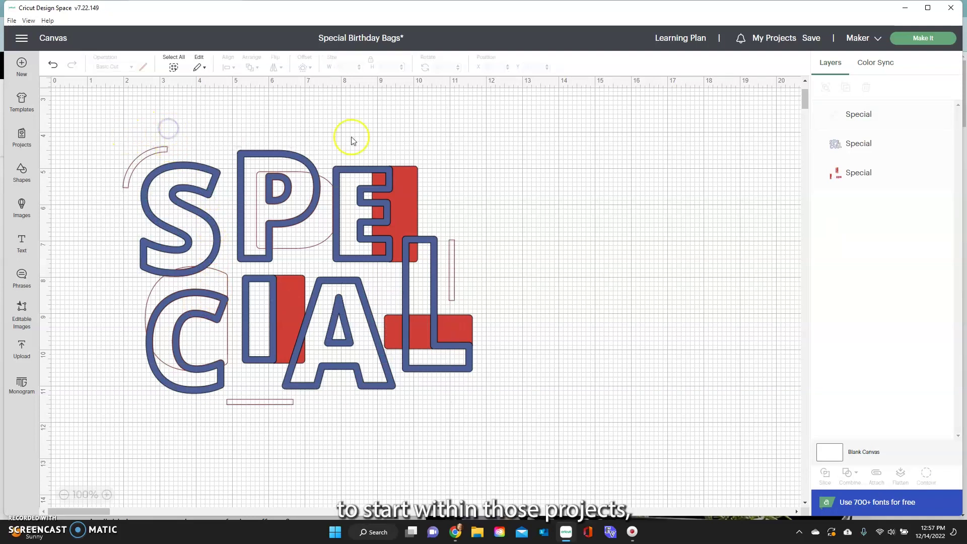
Leave the canvas for the project library and browse the My Ready-to-Make Projects category.
left_click(763, 38)
left_click(753, 84)
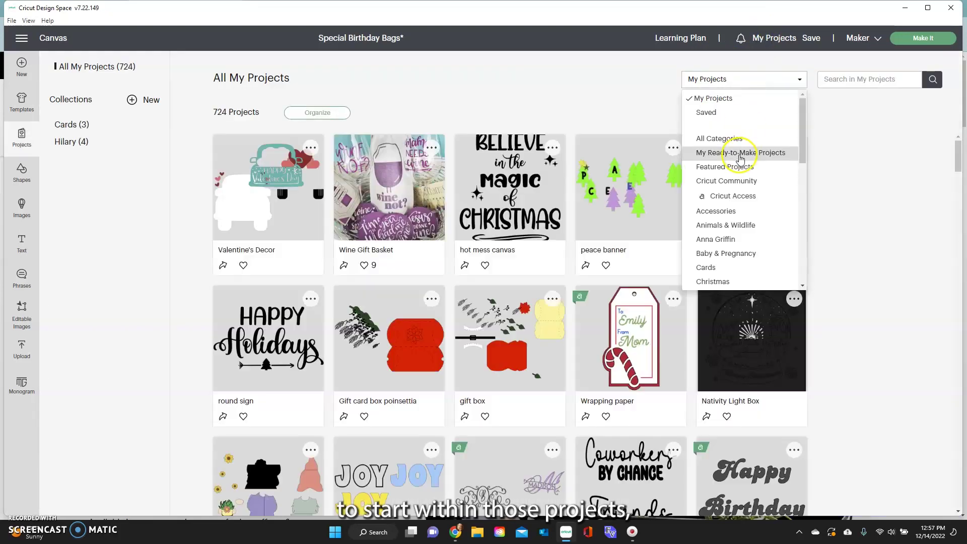
left_click(739, 151)
scroll(445, 178, "up", 3)
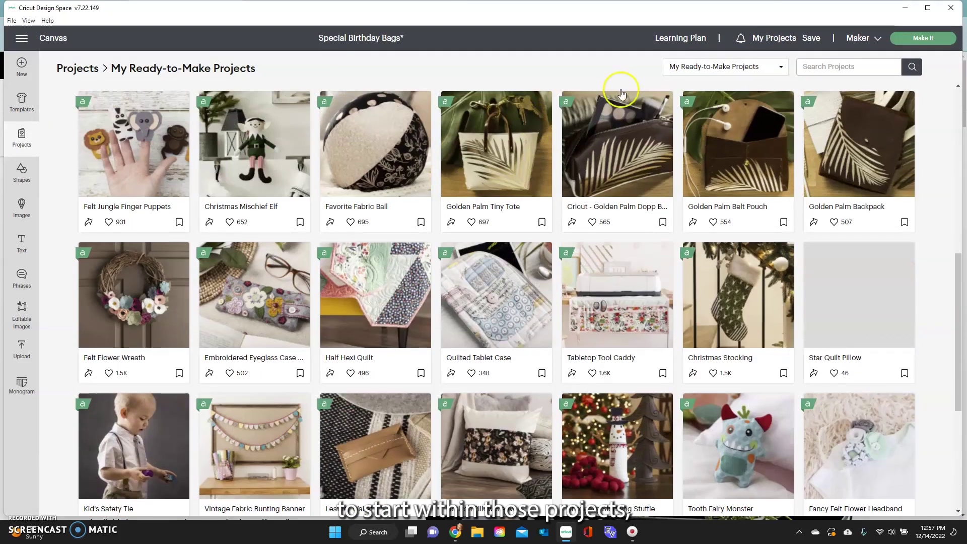
left_click(703, 67)
left_click(506, 101)
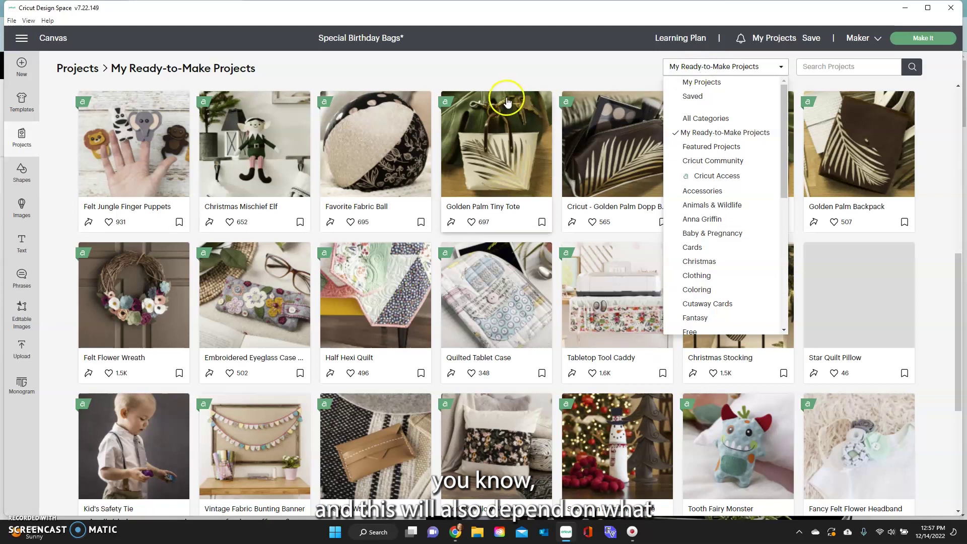
Switch the machine to Cricut Explore Family and show the Free for Cricut Explore Air 2 projects.
left_click(860, 38)
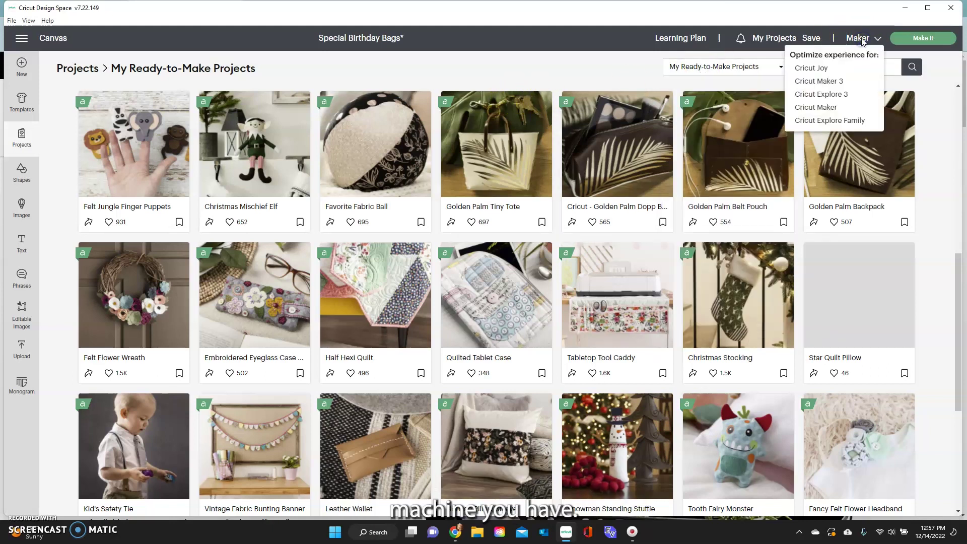
left_click(816, 120)
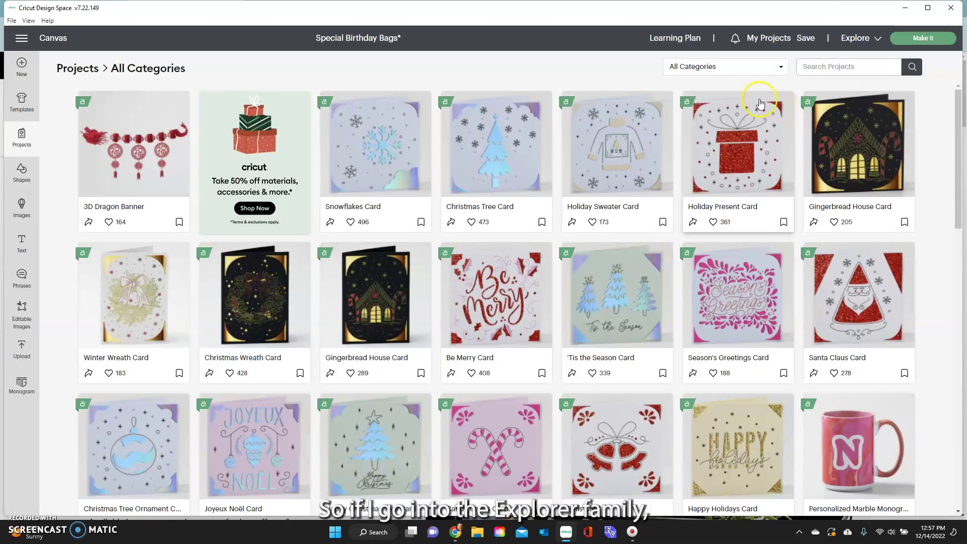
left_click(724, 69)
scroll(733, 163, "down", 3)
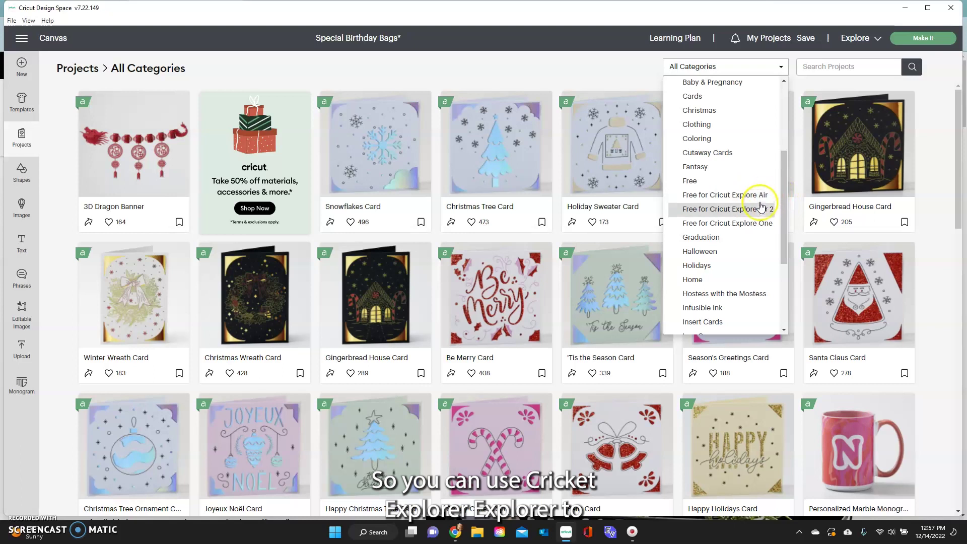
left_click(760, 210)
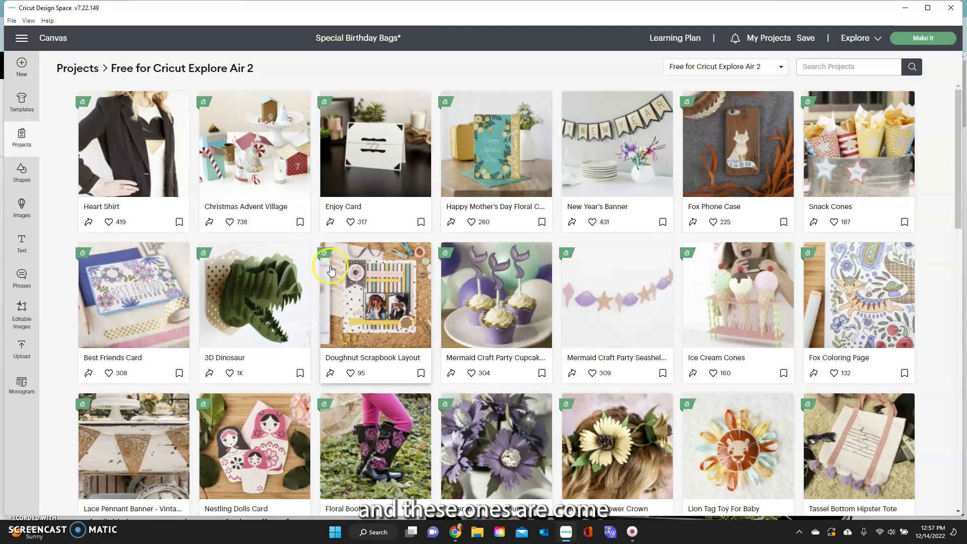
Review the finished size, materials, supplies and assembly instructions of the Paris Dimensional Scene project, and close its details.
scroll(331, 270, "down", 3)
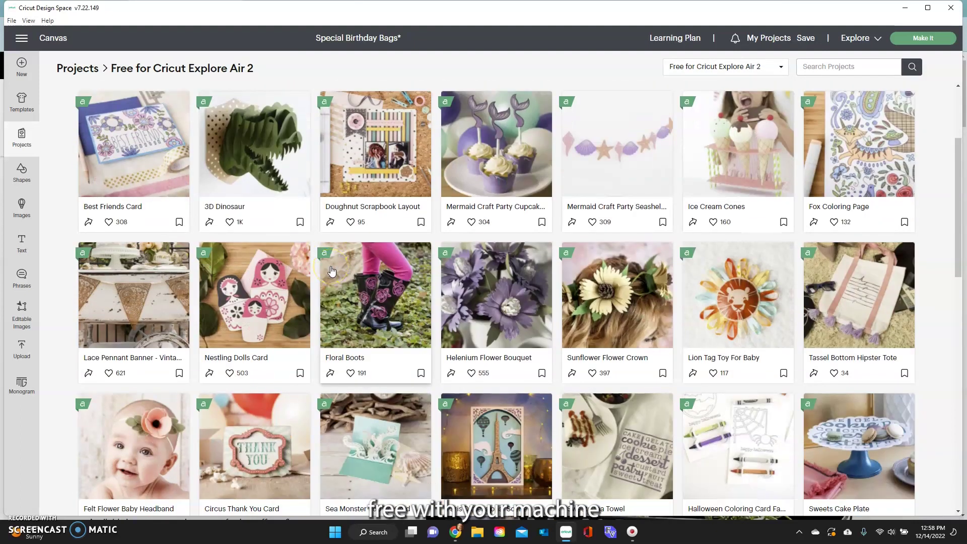
scroll(331, 271, "down", 2)
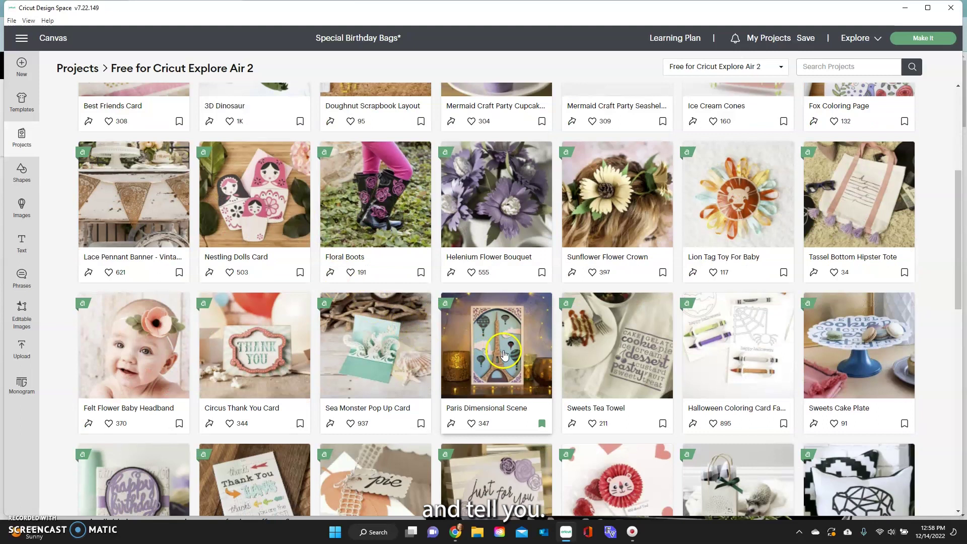
left_click(507, 353)
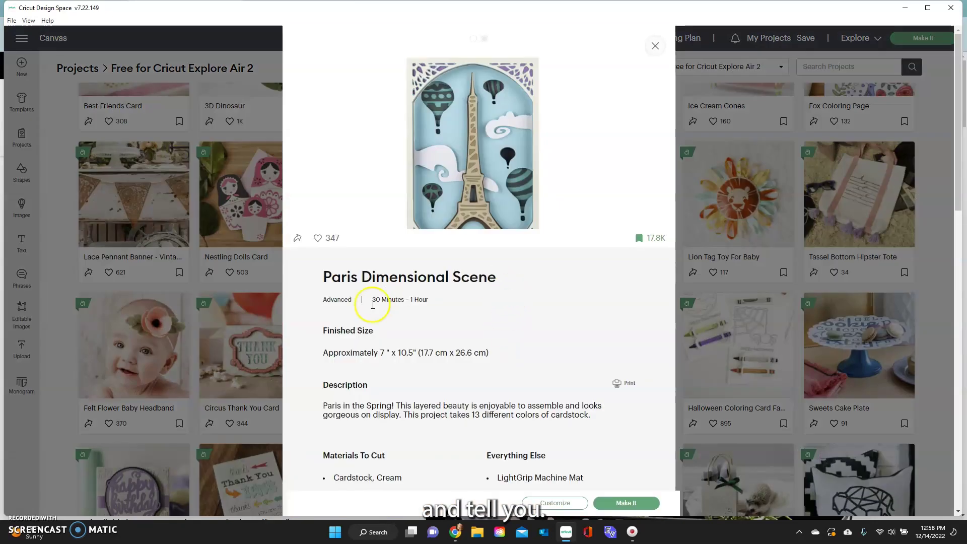
scroll(357, 325, "down", 3)
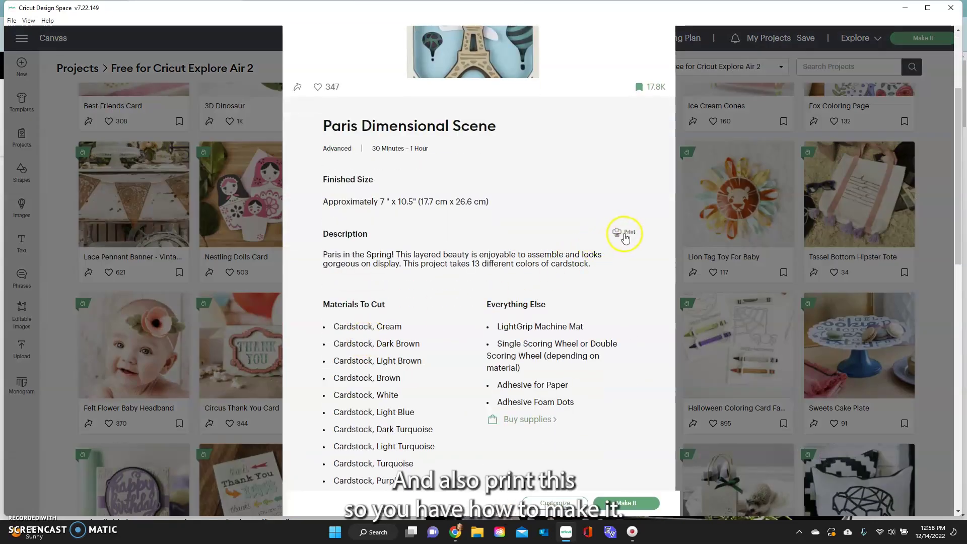
scroll(410, 346, "down", 10)
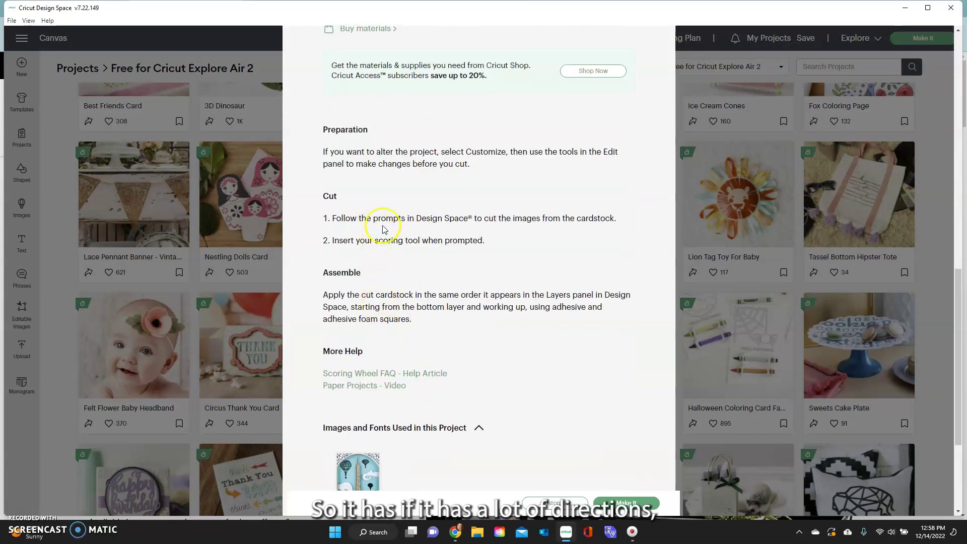
scroll(384, 288, "down", 3)
scroll(390, 286, "up", 15)
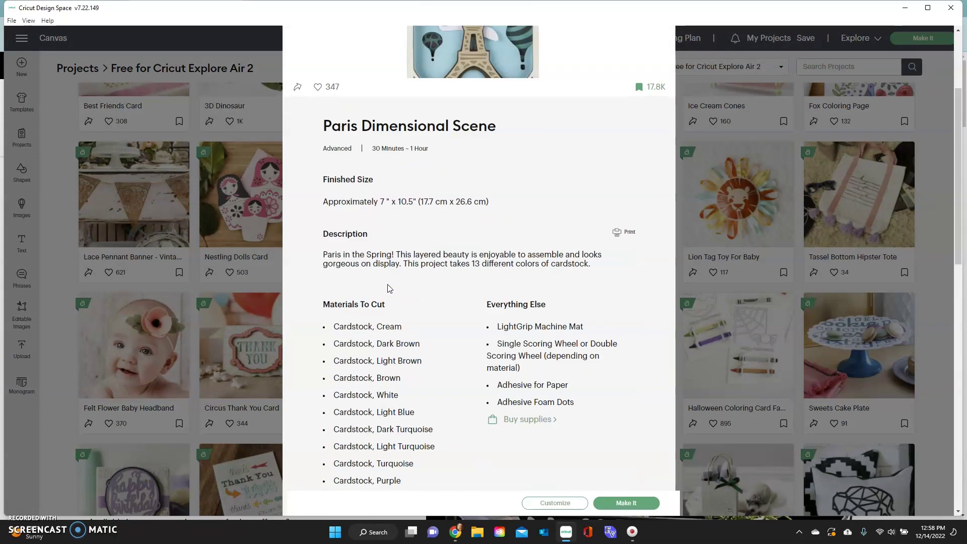
scroll(389, 289, "down", 1)
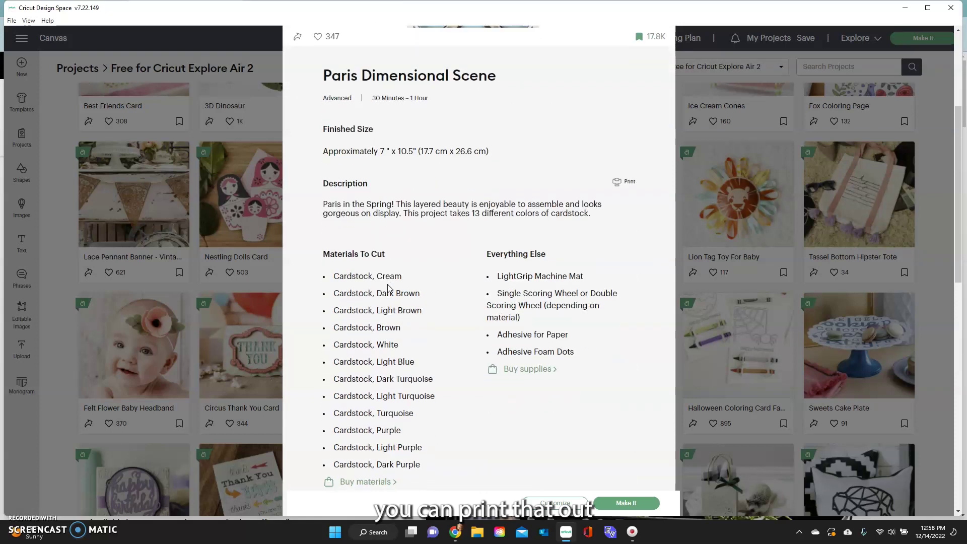
left_click(370, 388)
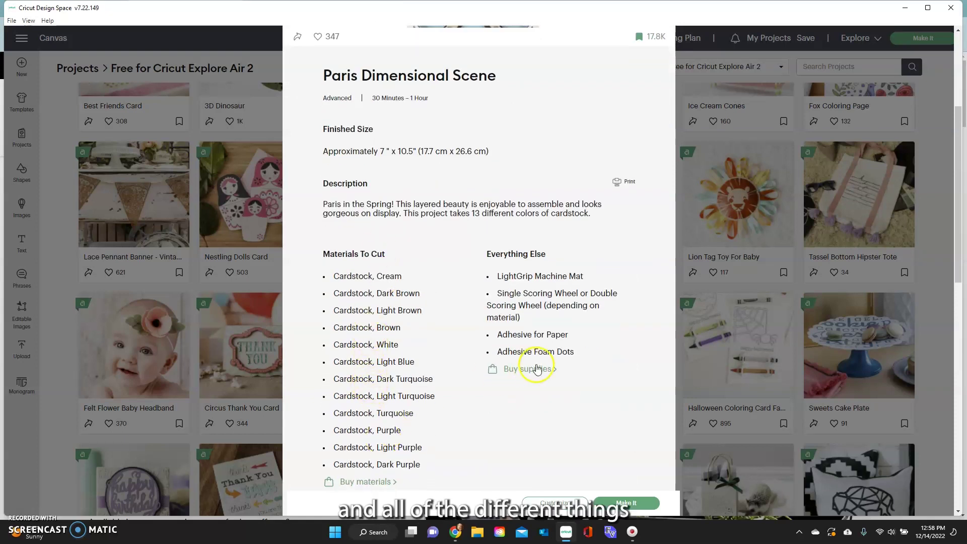
scroll(390, 343, "down", 2)
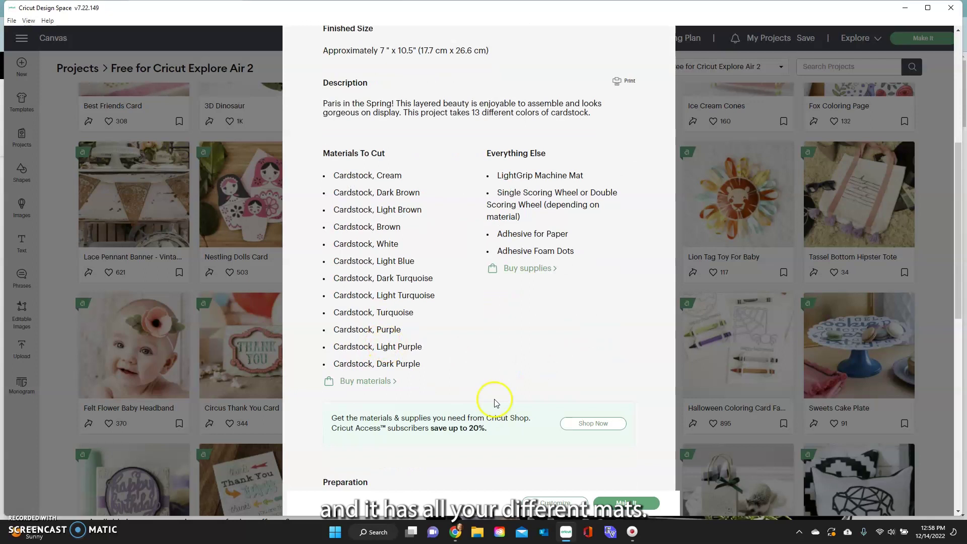
scroll(617, 302, "up", 6)
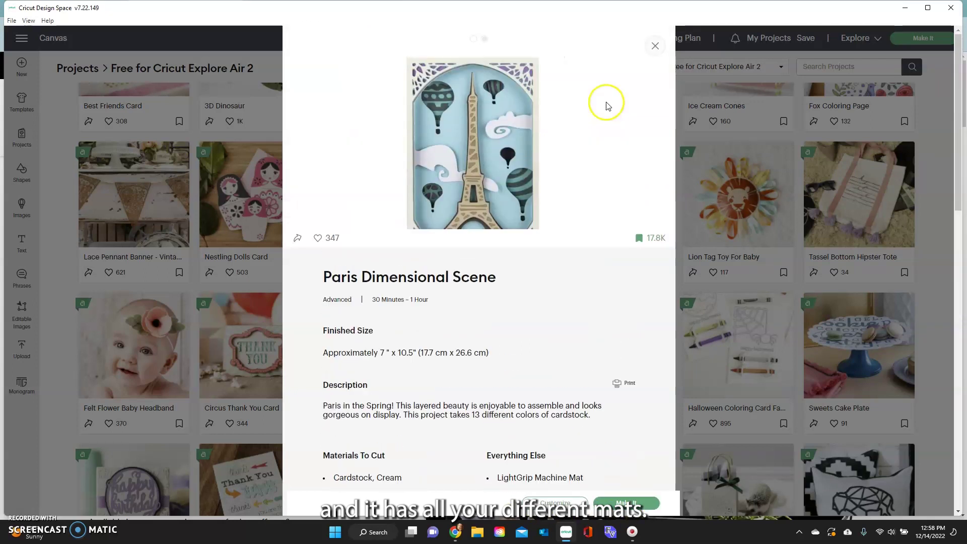
left_click(654, 46)
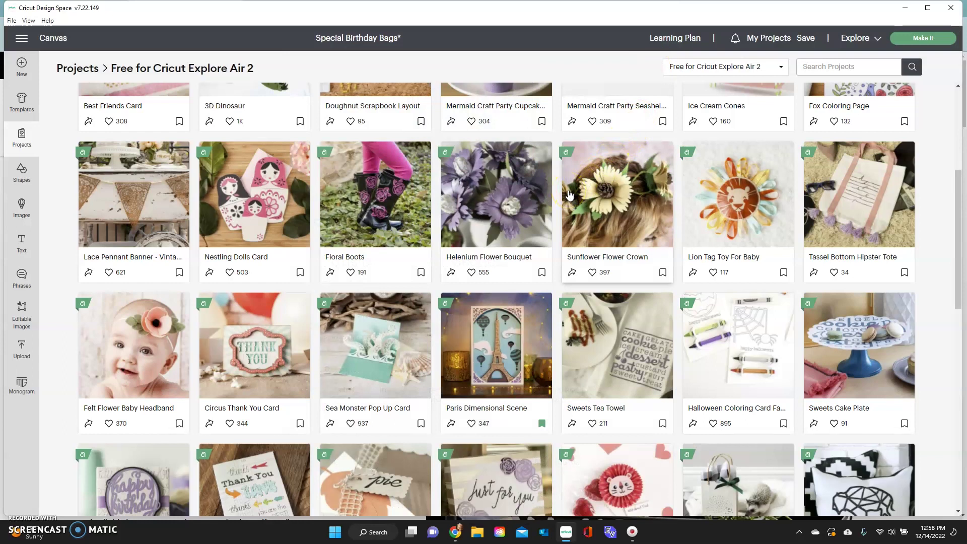
Look through the rest of the Free for Cricut Explore Air 2 projects.
scroll(498, 250, "down", 3)
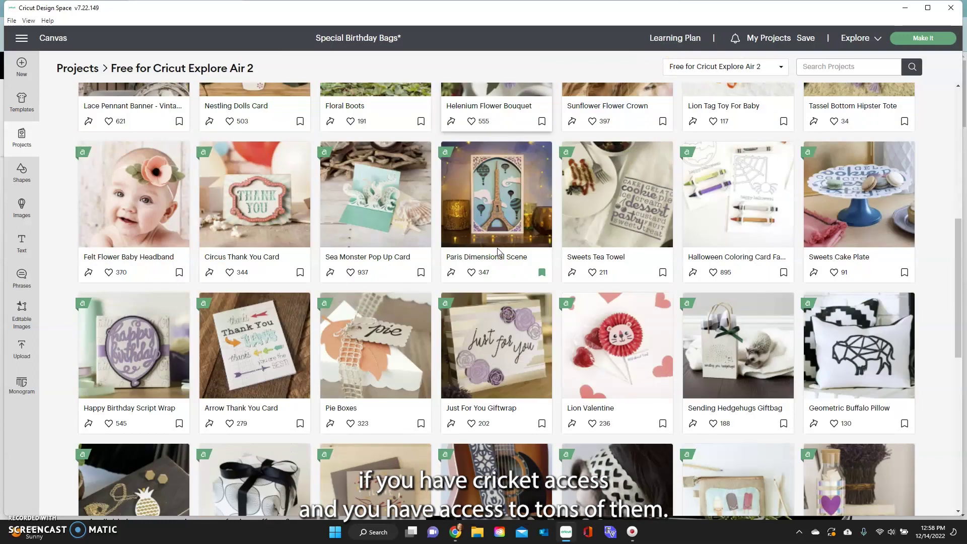
scroll(498, 251, "down", 3)
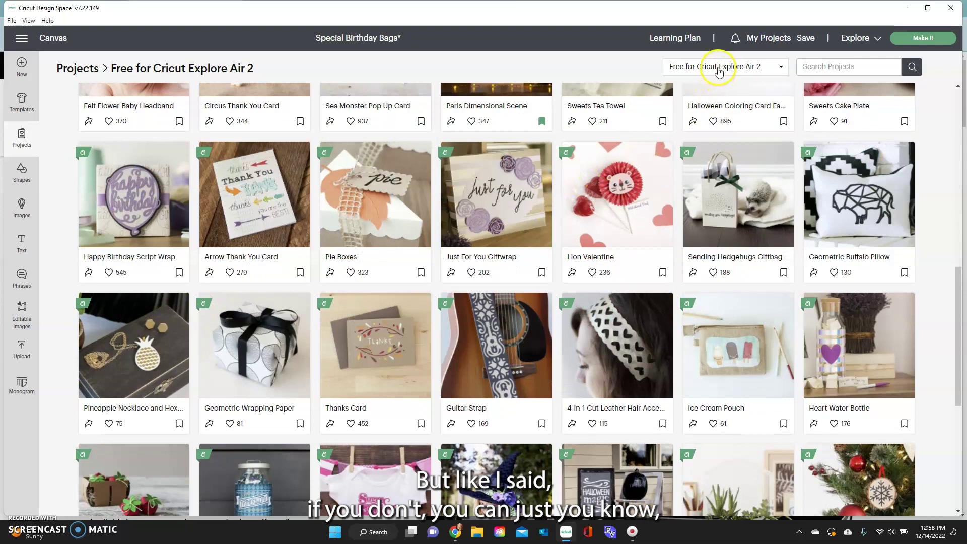
scroll(656, 176, "down", 3)
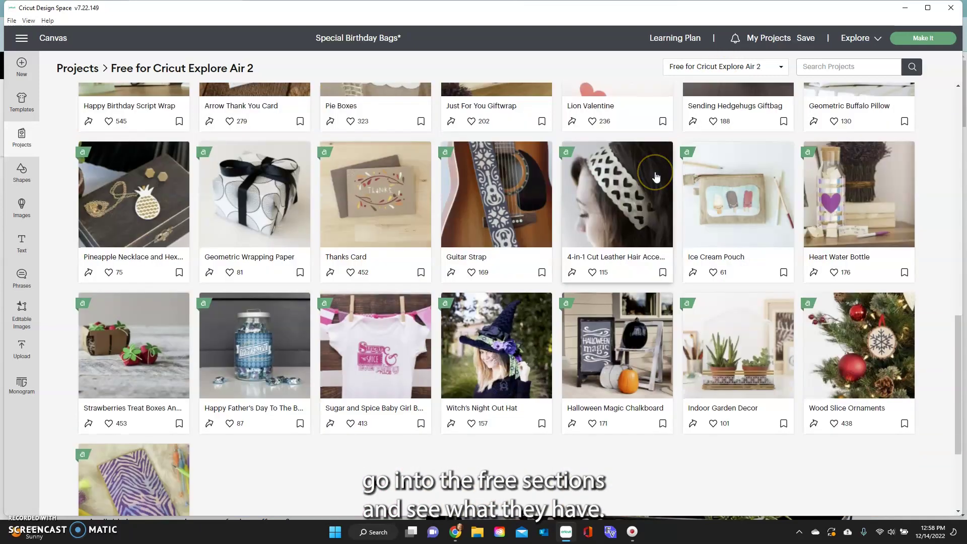
scroll(656, 176, "down", 1)
scroll(656, 176, "up", 9)
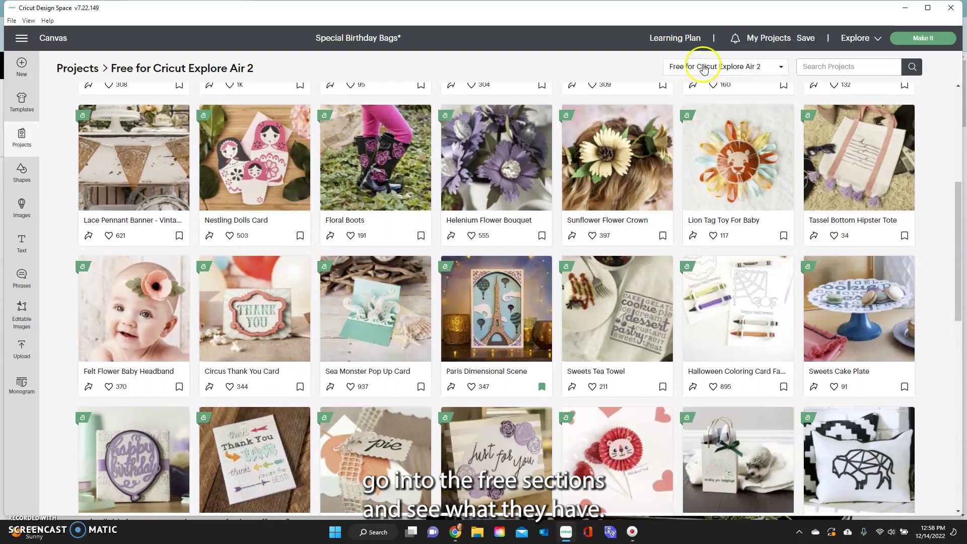
Show the Baby & Pregnancy category and look through its projects for ideas.
left_click(703, 70)
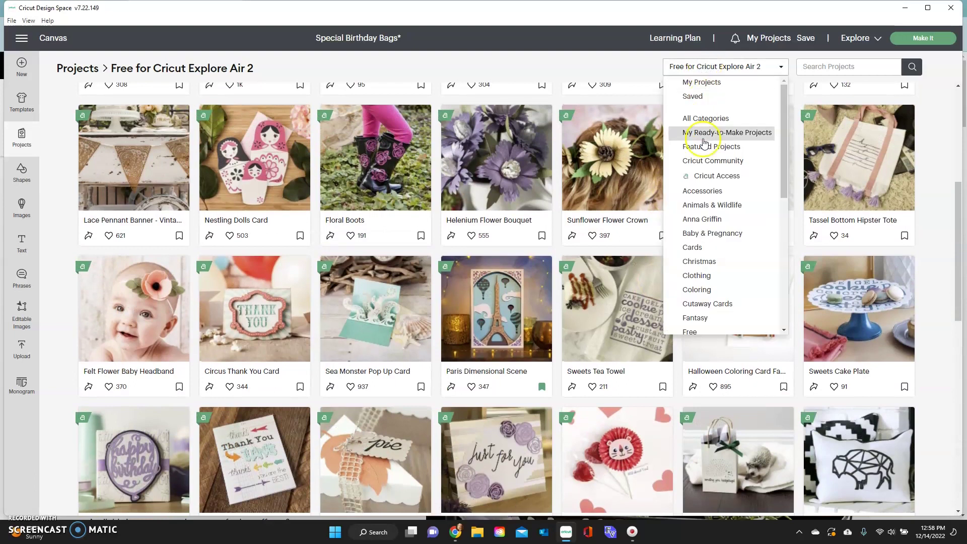
left_click(705, 234)
scroll(704, 236, "down", 5)
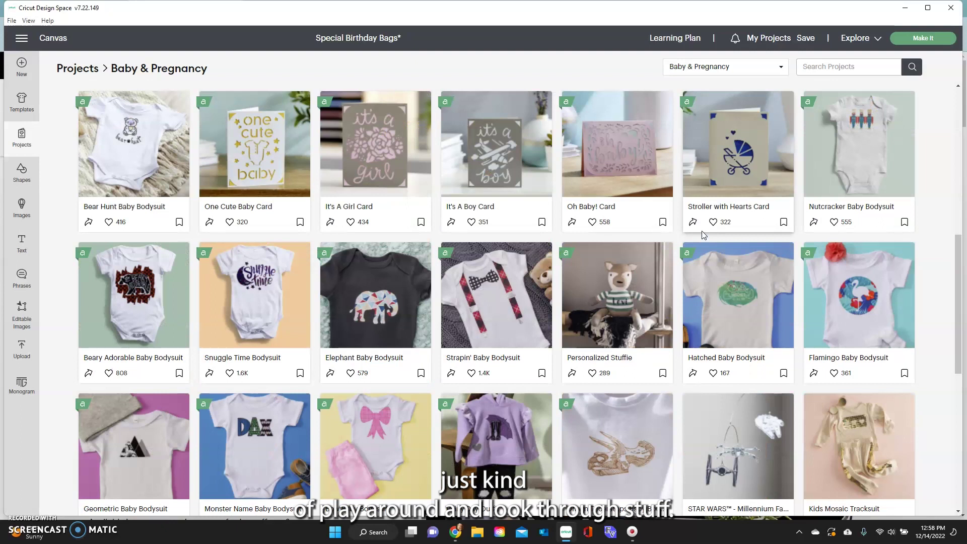
scroll(704, 235, "down", 3)
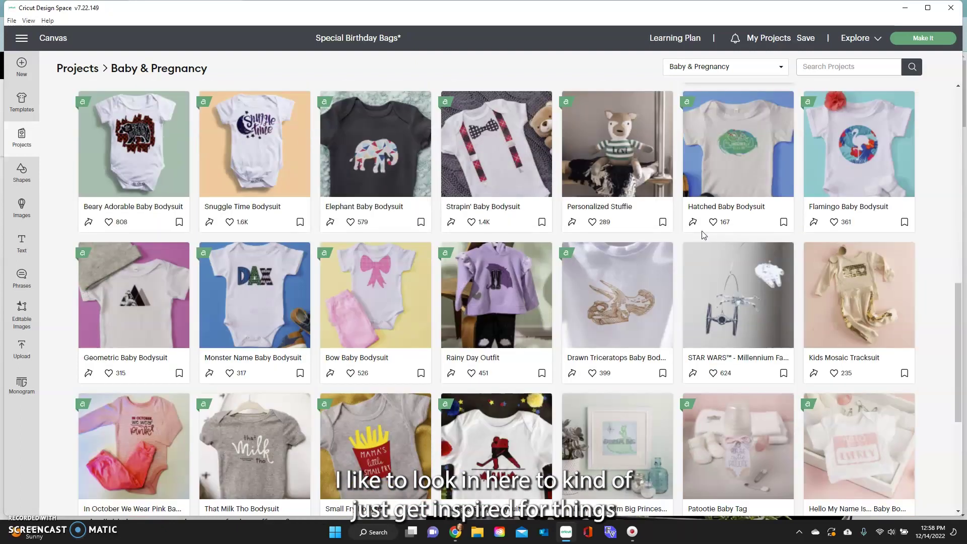
scroll(704, 235, "down", 3)
scroll(704, 235, "down", 3)
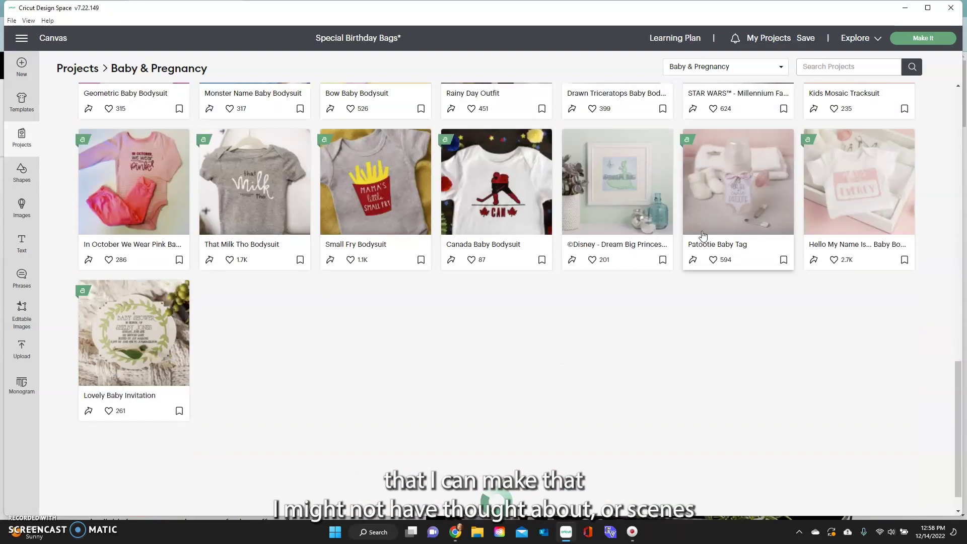
scroll(704, 234, "down", 3)
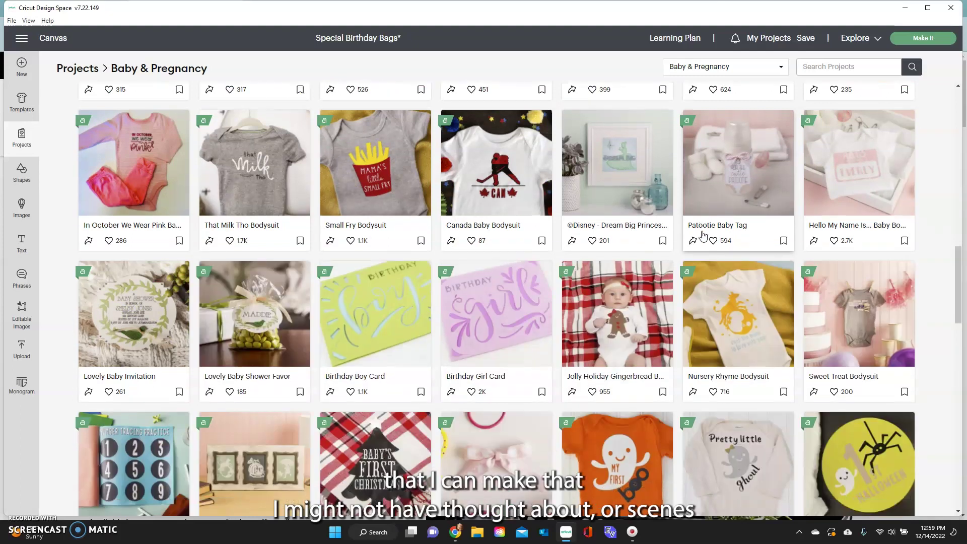
scroll(704, 235, "down", 3)
scroll(703, 235, "down", 3)
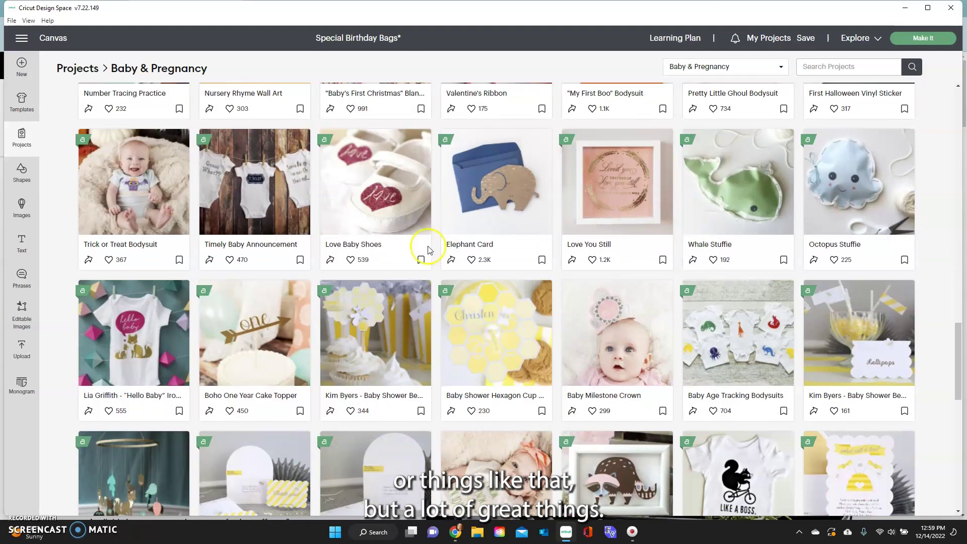
Bookmark the yellow baby shower cupcake project next to the Boho One Year Cake Topper to keep it among the saved projects.
left_click(364, 409)
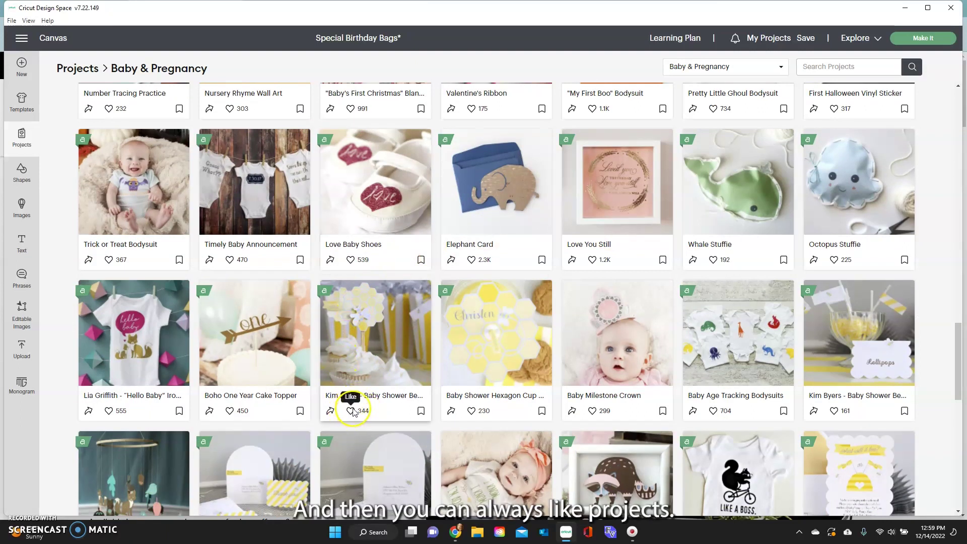
left_click(421, 412)
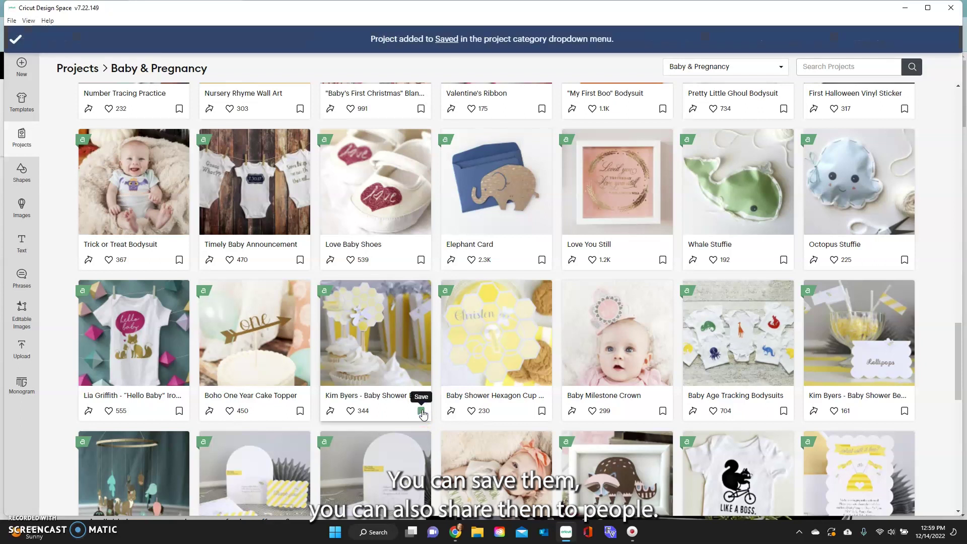
left_click(330, 412)
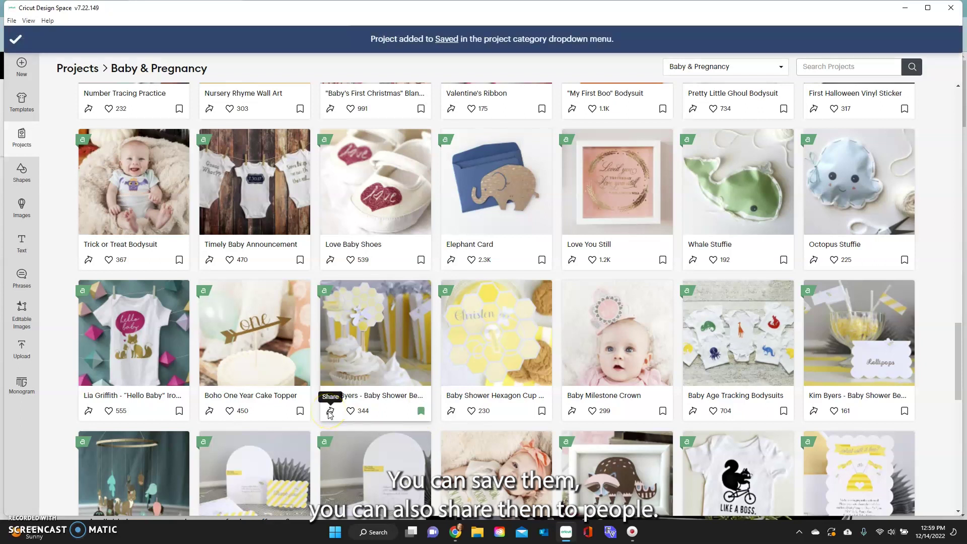
left_click(472, 412)
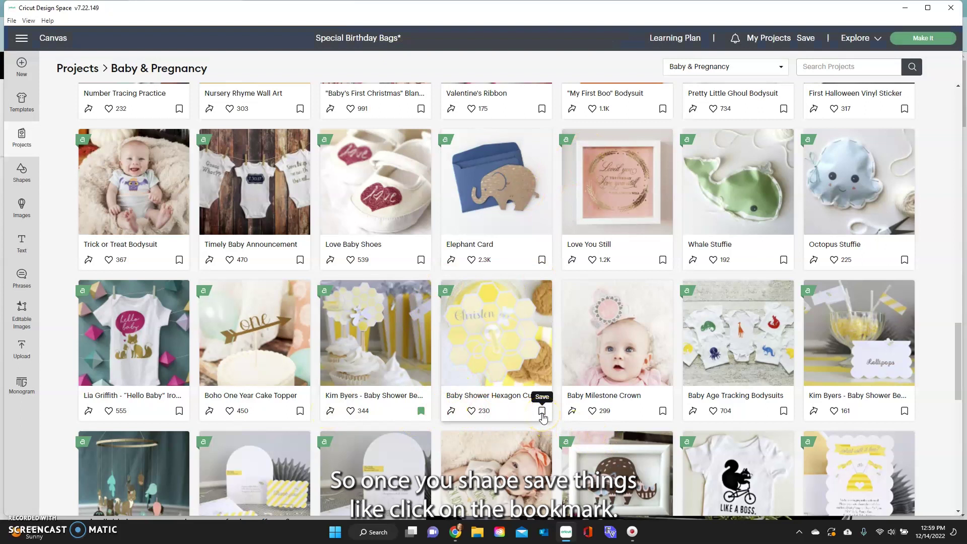
Show the Saved projects category and look through all bookmarked projects.
left_click(733, 67)
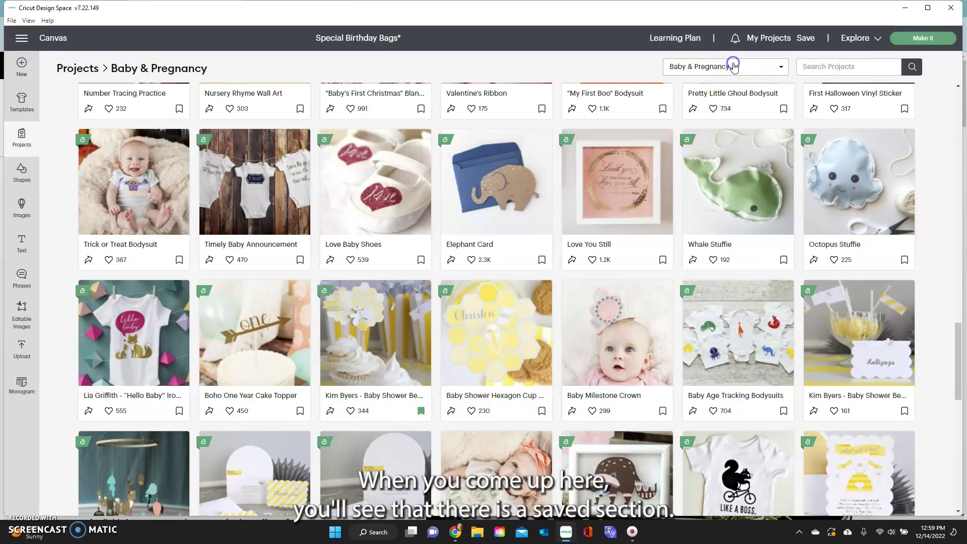
left_click(690, 98)
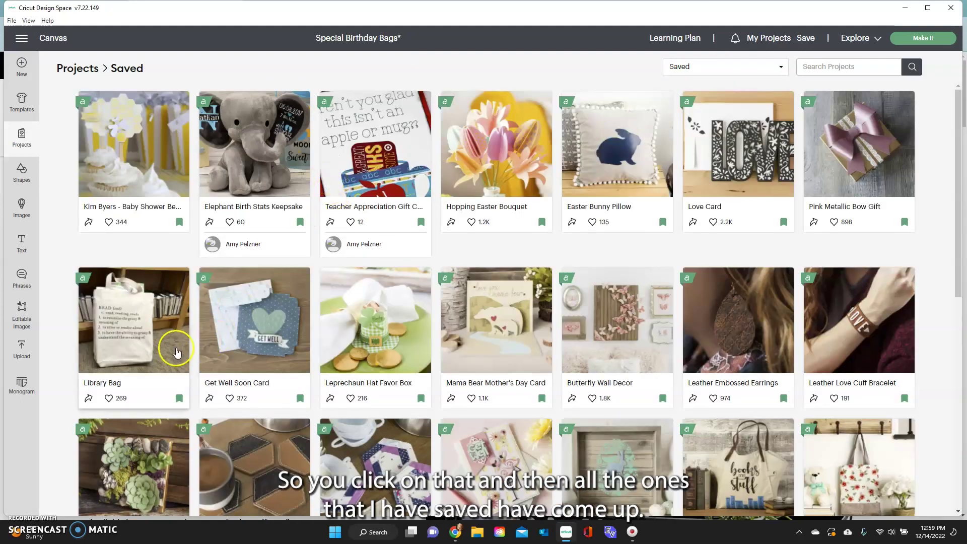
left_click(289, 399)
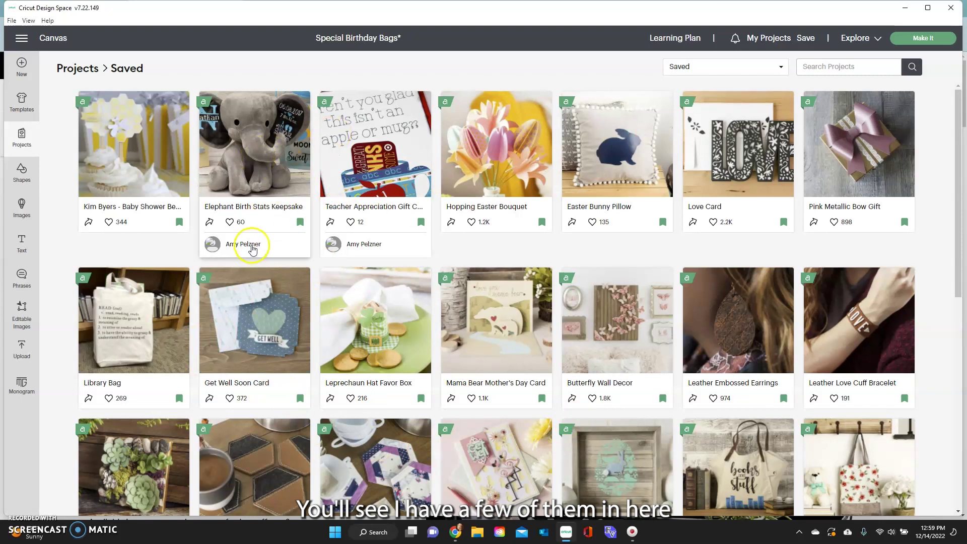
scroll(351, 257, "down", 5)
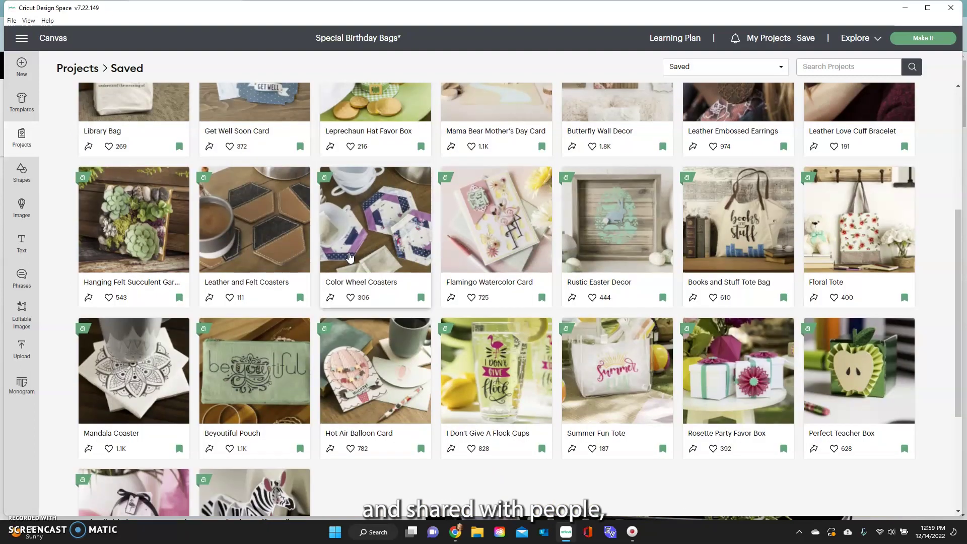
scroll(351, 257, "down", 2)
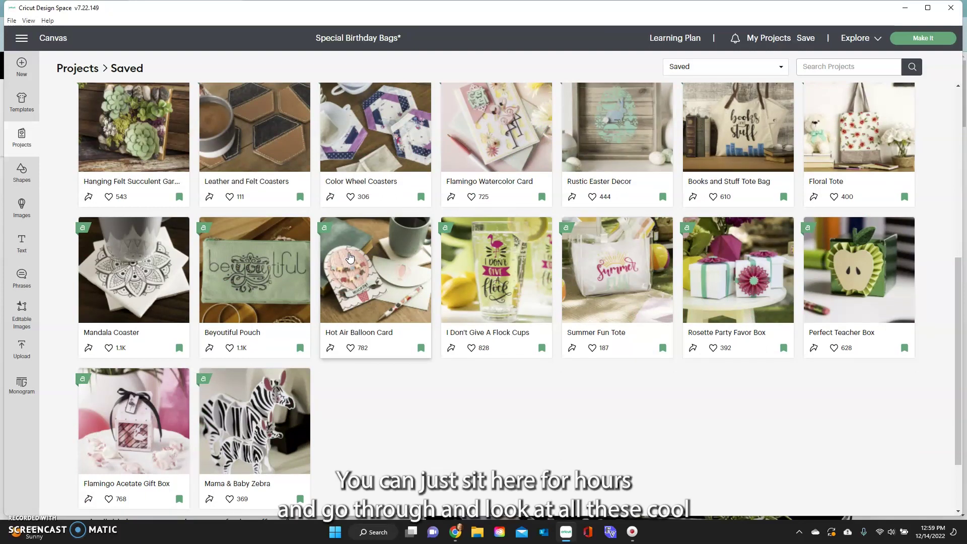
Review the finished size, description, materials and available options of the saved Mama & Baby Zebra project, and close its details.
left_click(254, 424)
scroll(439, 389, "down", 3)
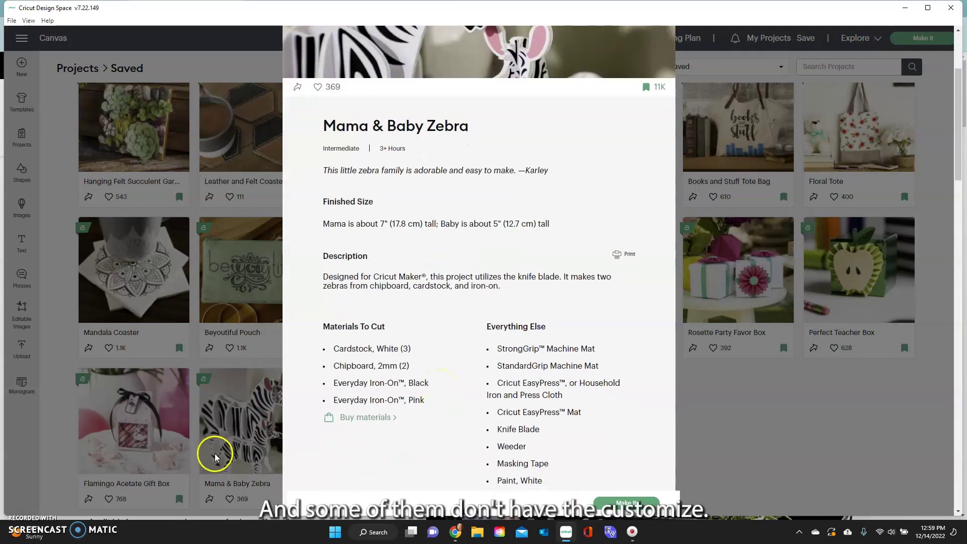
scroll(310, 444, "up", 2)
scroll(311, 445, "down", 3)
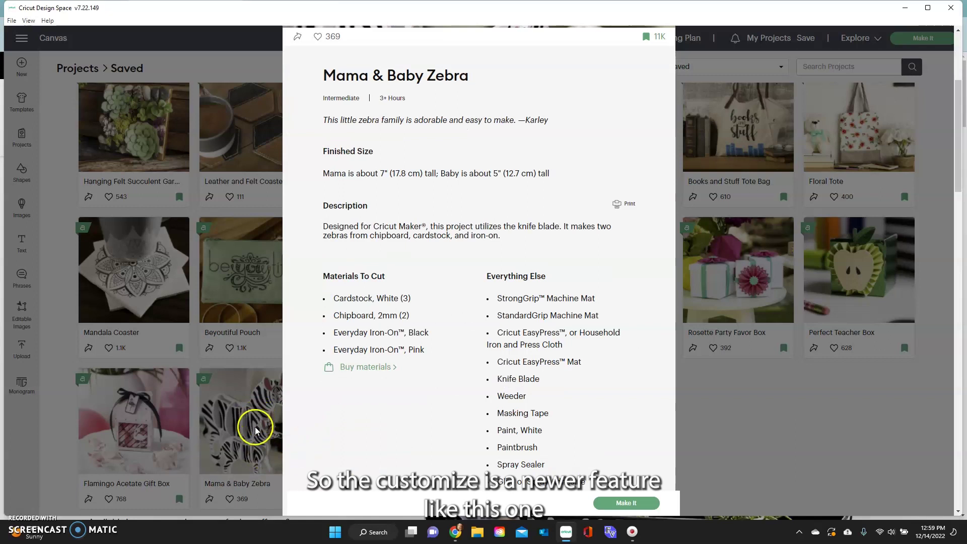
scroll(364, 393, "up", 5)
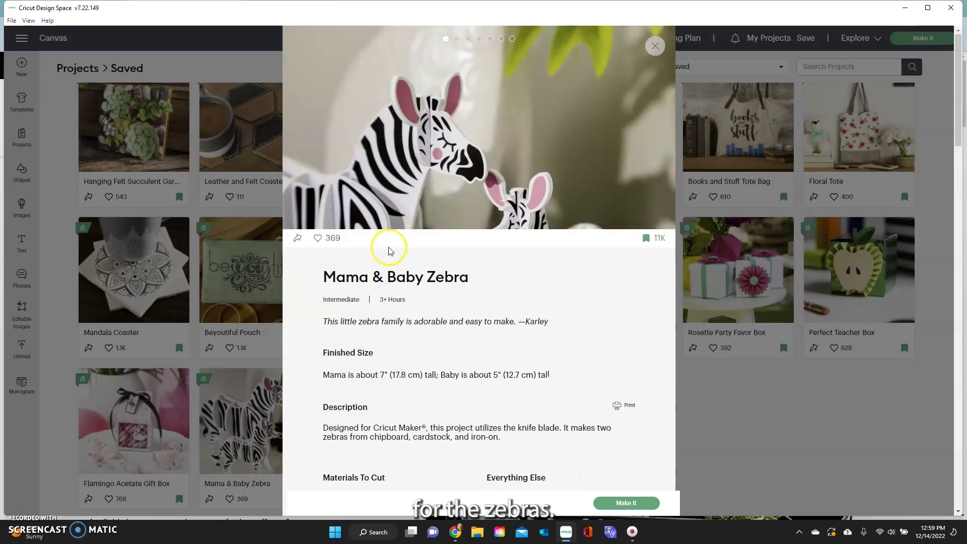
scroll(385, 262, "down", 8)
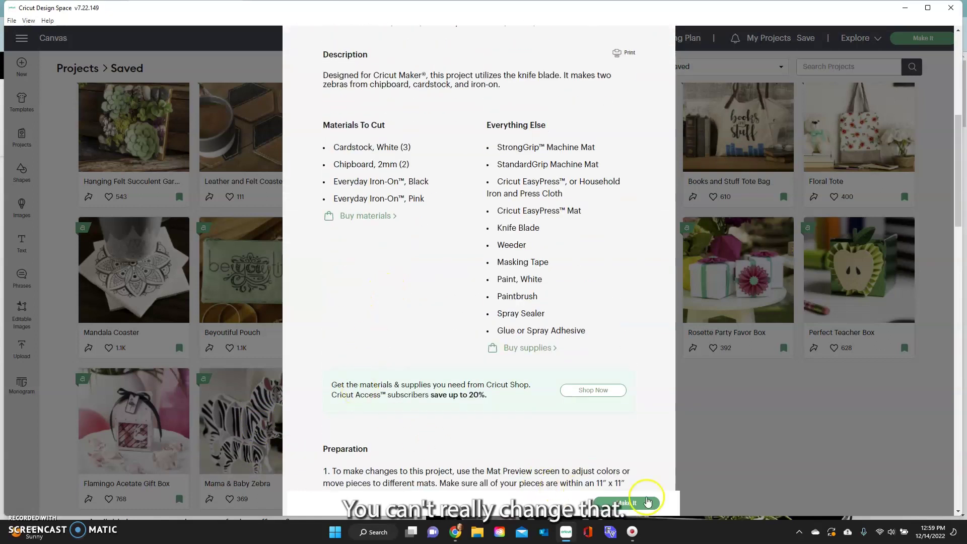
scroll(660, 301, "up", 1)
scroll(660, 301, "up", 8)
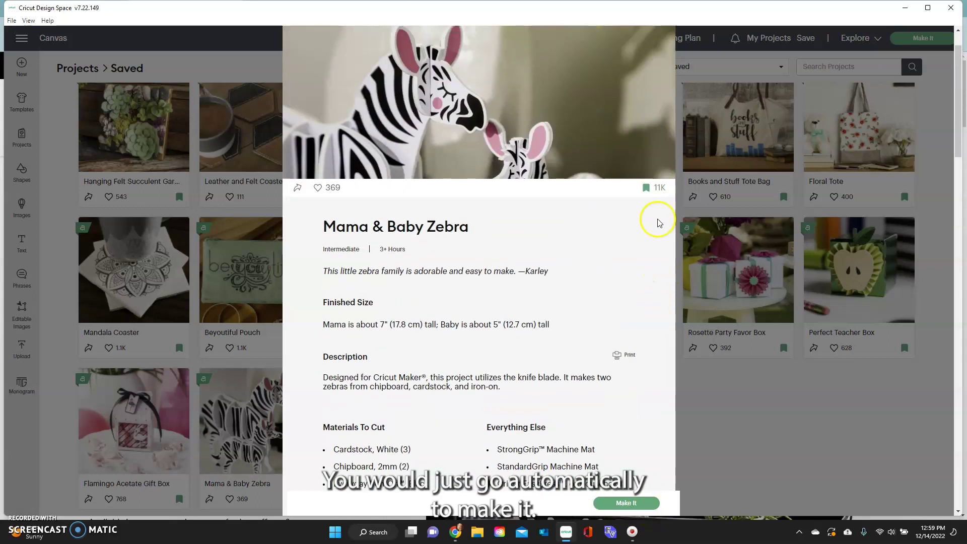
left_click(656, 39)
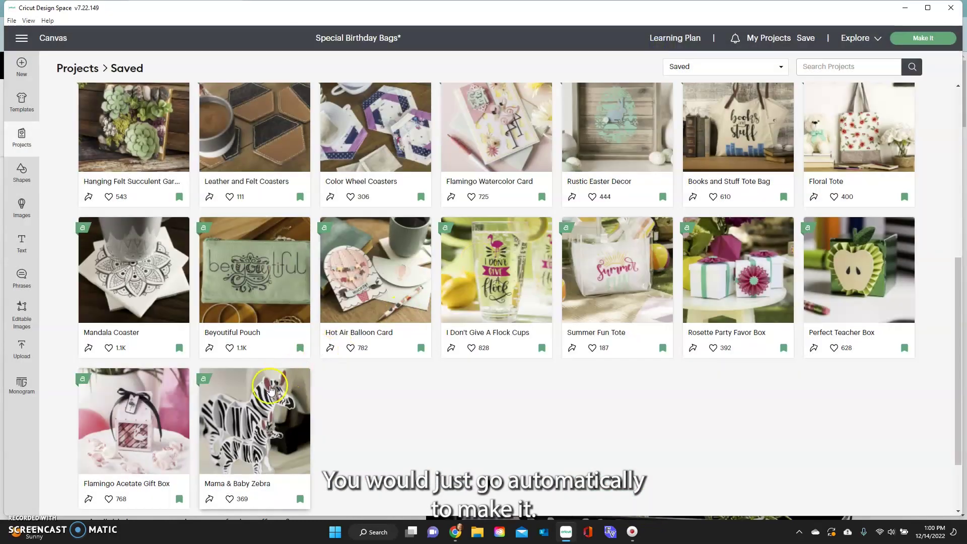
Review the details of the saved Flamingo Acetate Gift Box project, close them and return to the start of the saved projects.
left_click(113, 435)
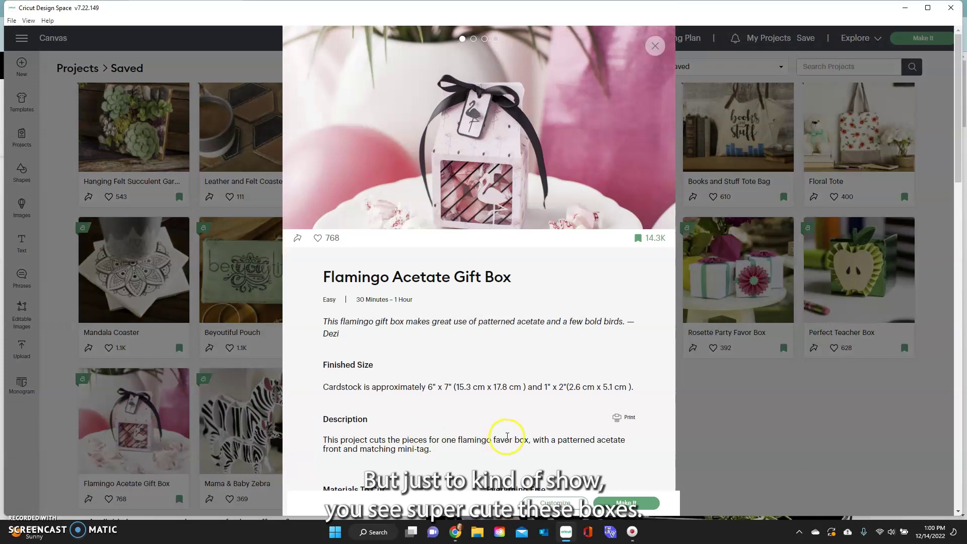
scroll(431, 353, "down", 4)
scroll(430, 381, "up", 4)
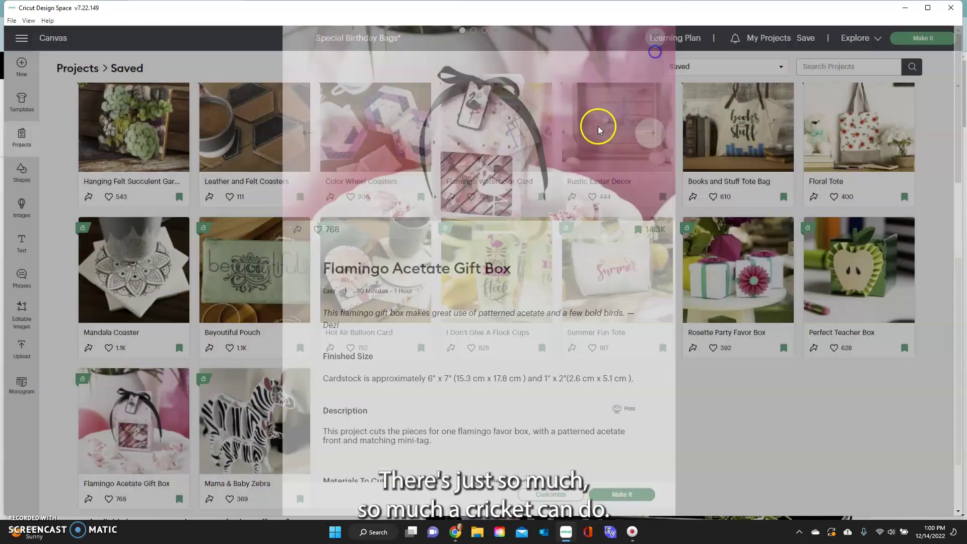
scroll(448, 302, "up", 5)
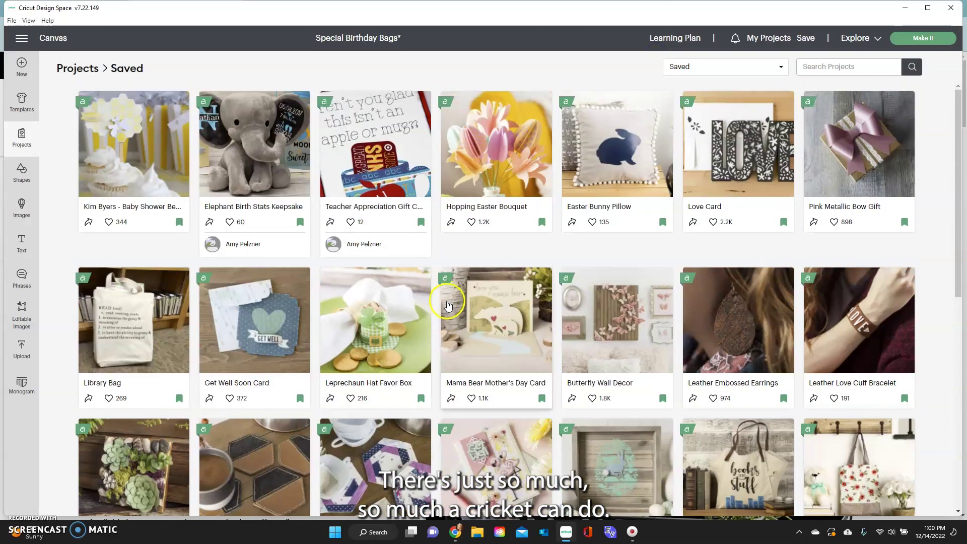
Switch the machine to Cricut Joy and filter its projects to the Free category.
left_click(857, 38)
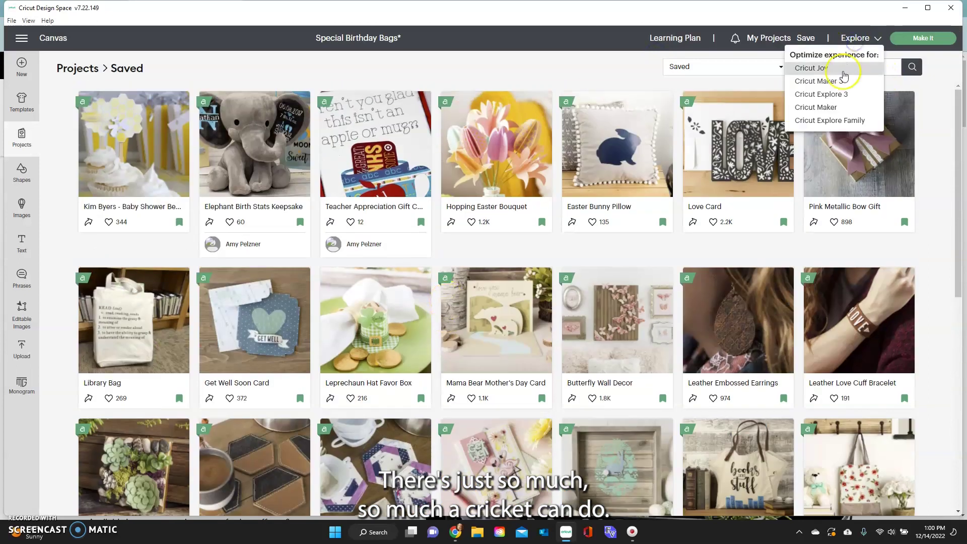
left_click(847, 70)
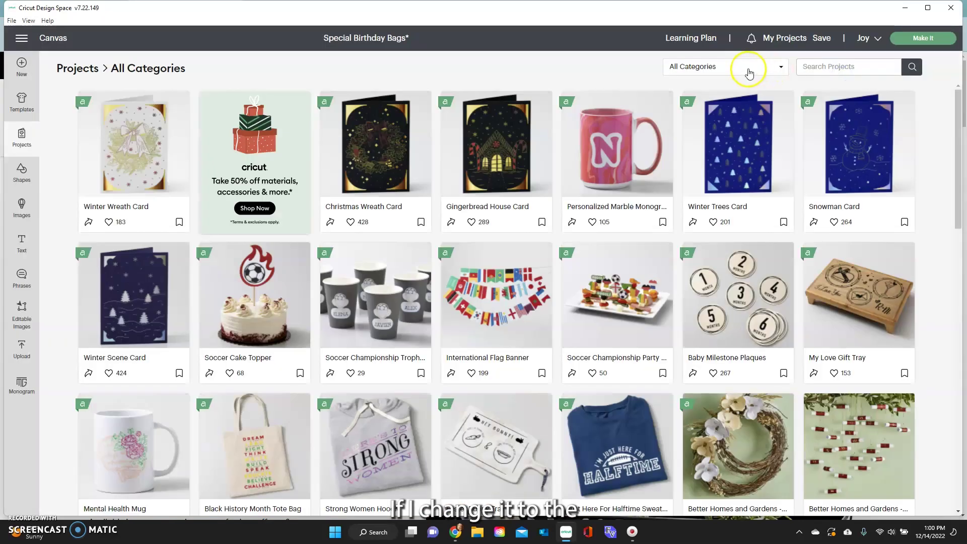
left_click(749, 73)
scroll(710, 217, "down", 2)
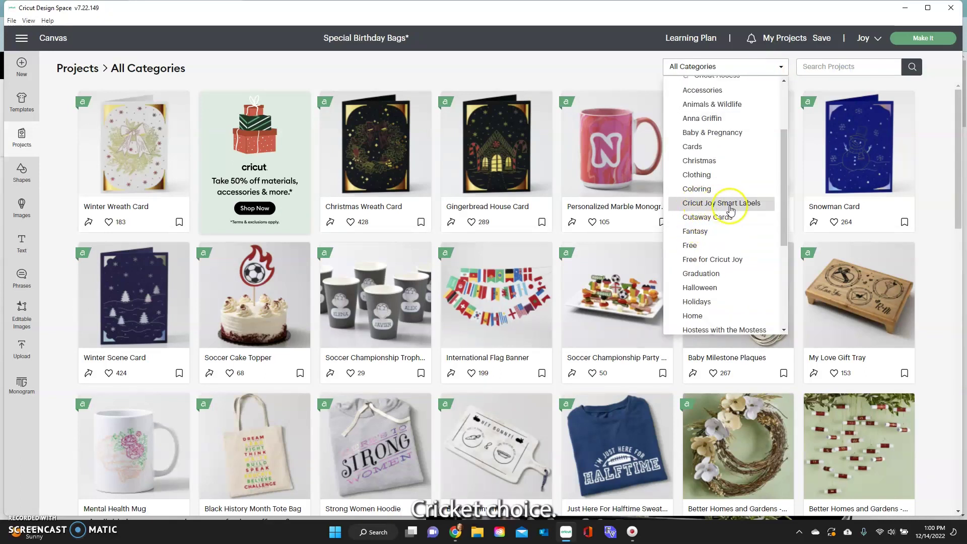
scroll(732, 223, "down", 5)
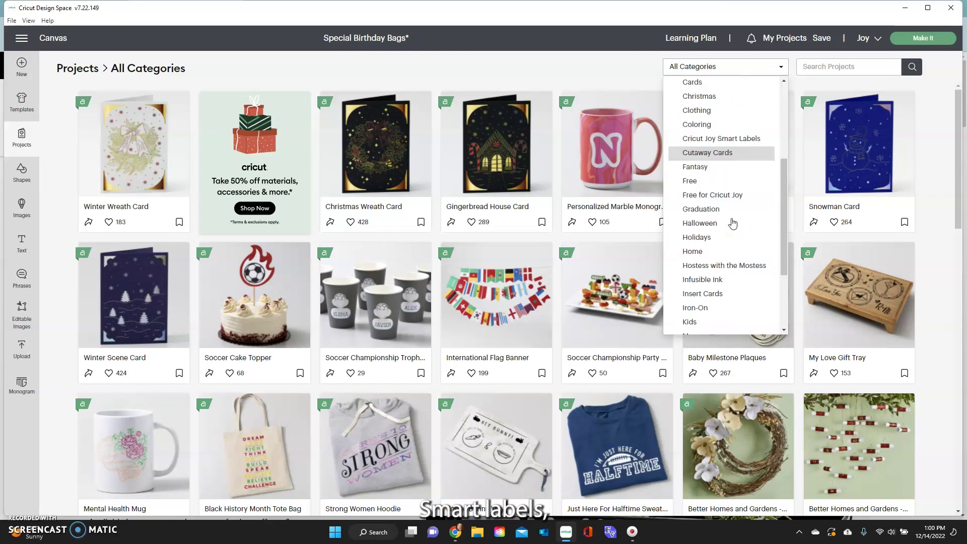
scroll(732, 223, "up", 5)
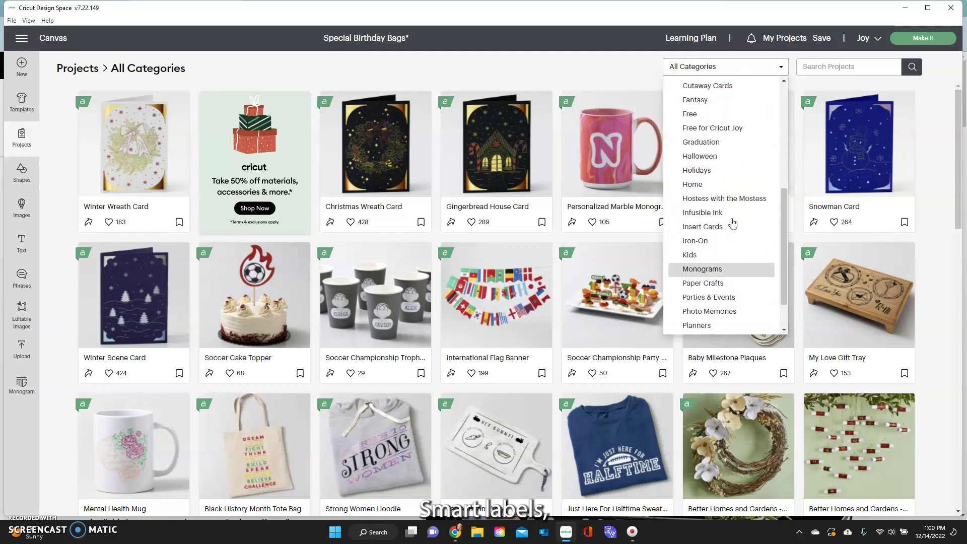
left_click(732, 222)
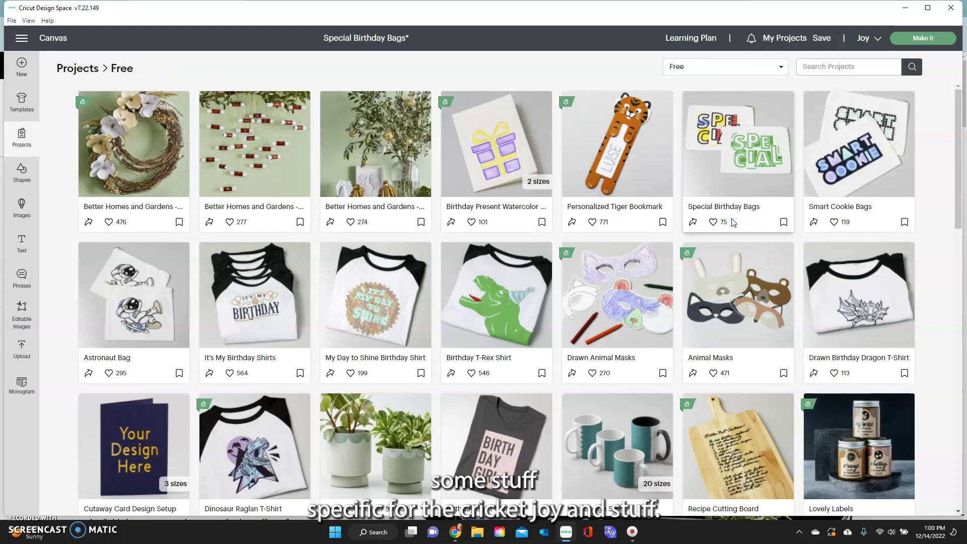
Look through the free Cricut Joy projects and the list of other project categories for that machine.
scroll(734, 223, "down", 3)
scroll(732, 224, "up", 3)
left_click(731, 225)
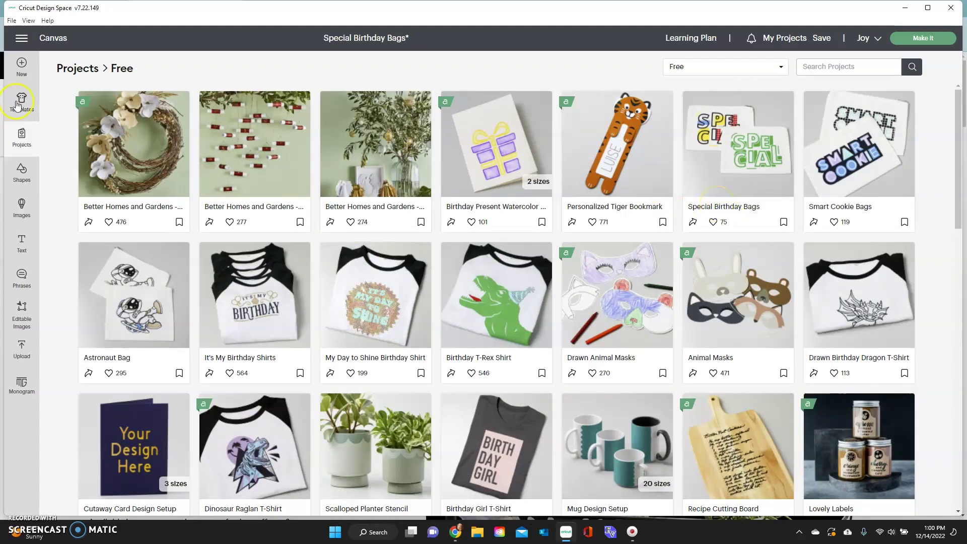
left_click(730, 75)
scroll(705, 165, "down", 5)
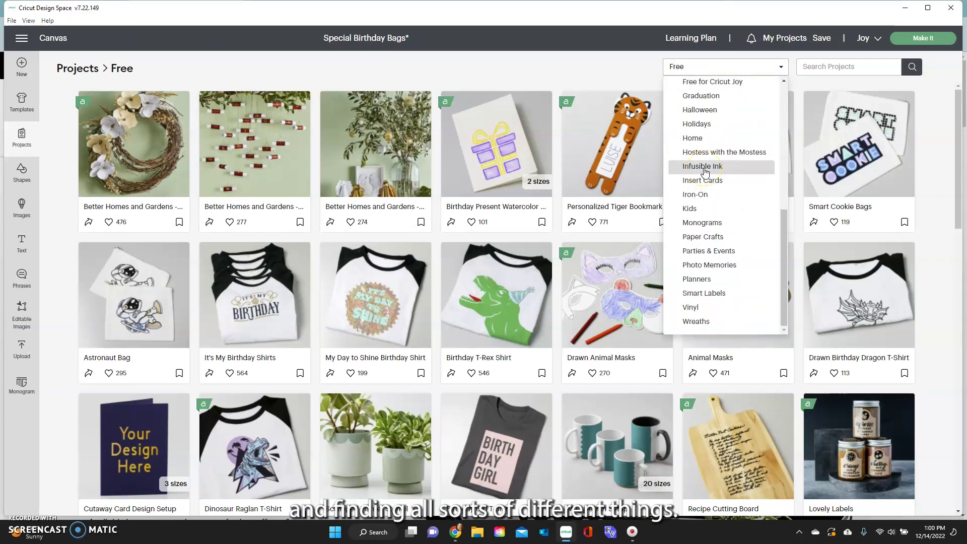
scroll(706, 173, "up", 6)
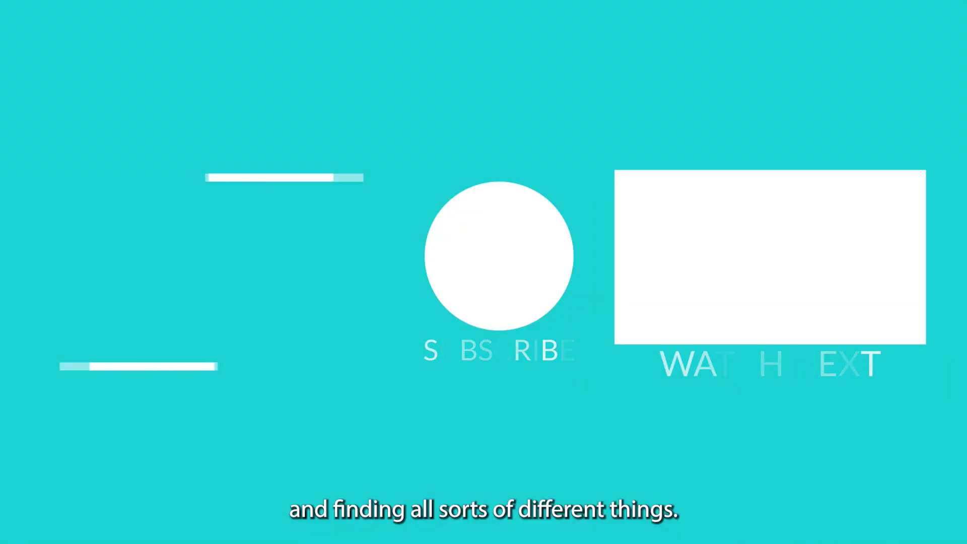